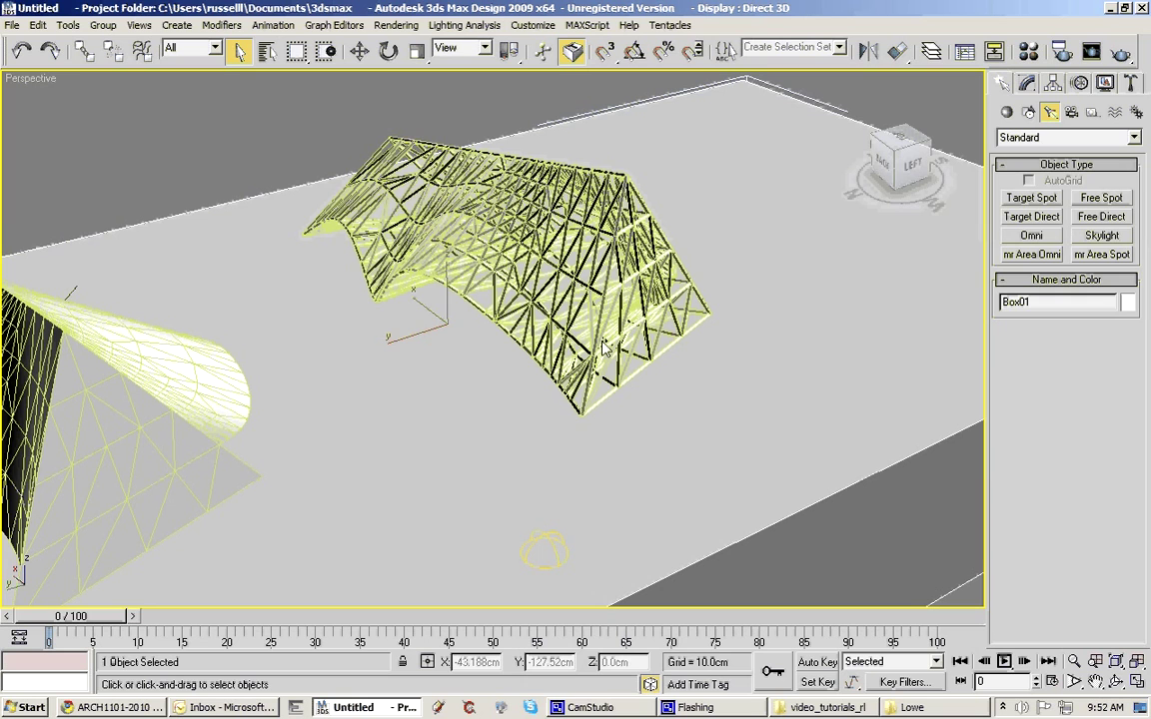
Remove the existing FFD 2x2x2 modifier from the lattice structure and apply a new FFD 2x2x2 modifier above its Lattice modifier.
{"action": "middle_click_drag", "start_coordinate": [602, 347], "coordinate": [572, 334], "text": "alt"}
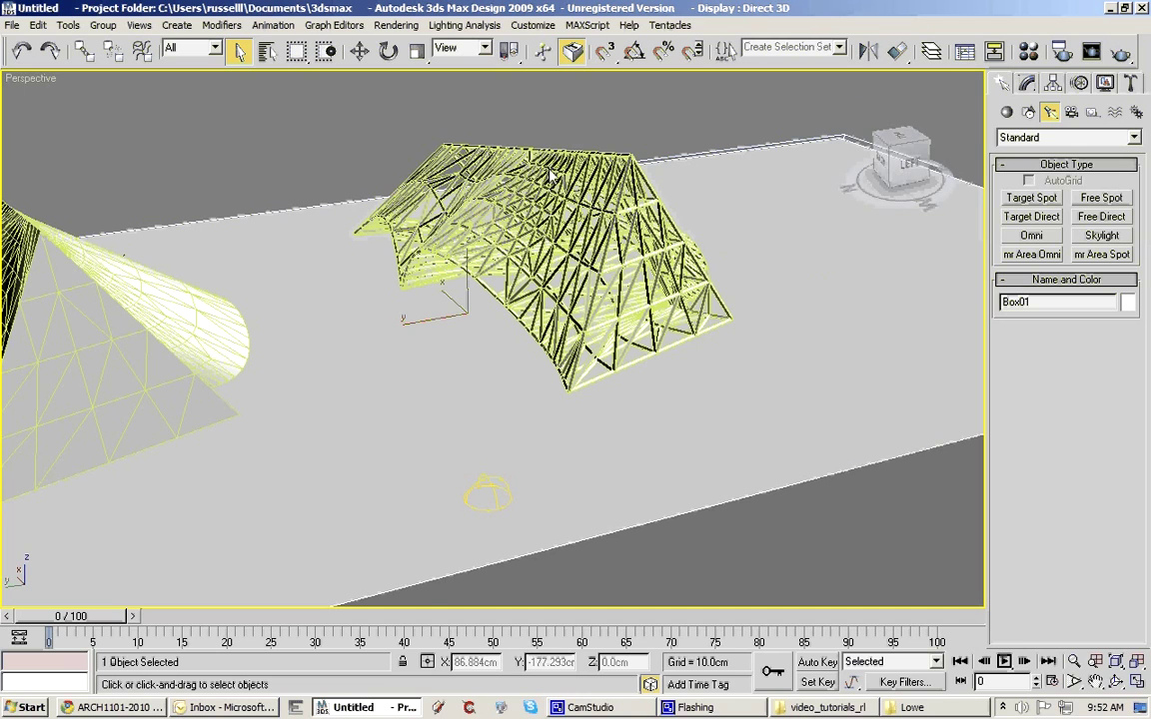
{"action": "mouse_move", "coordinate": [549, 169]}
{"action": "middle_mouse_down", "text": "alt"}
{"action": "mouse_move", "coordinate": [559, 180]}
{"action": "mouse_move", "coordinate": [679, 175]}
{"action": "mouse_move", "coordinate": [566, 185]}
{"action": "middle_mouse_up", "text": "alt"}
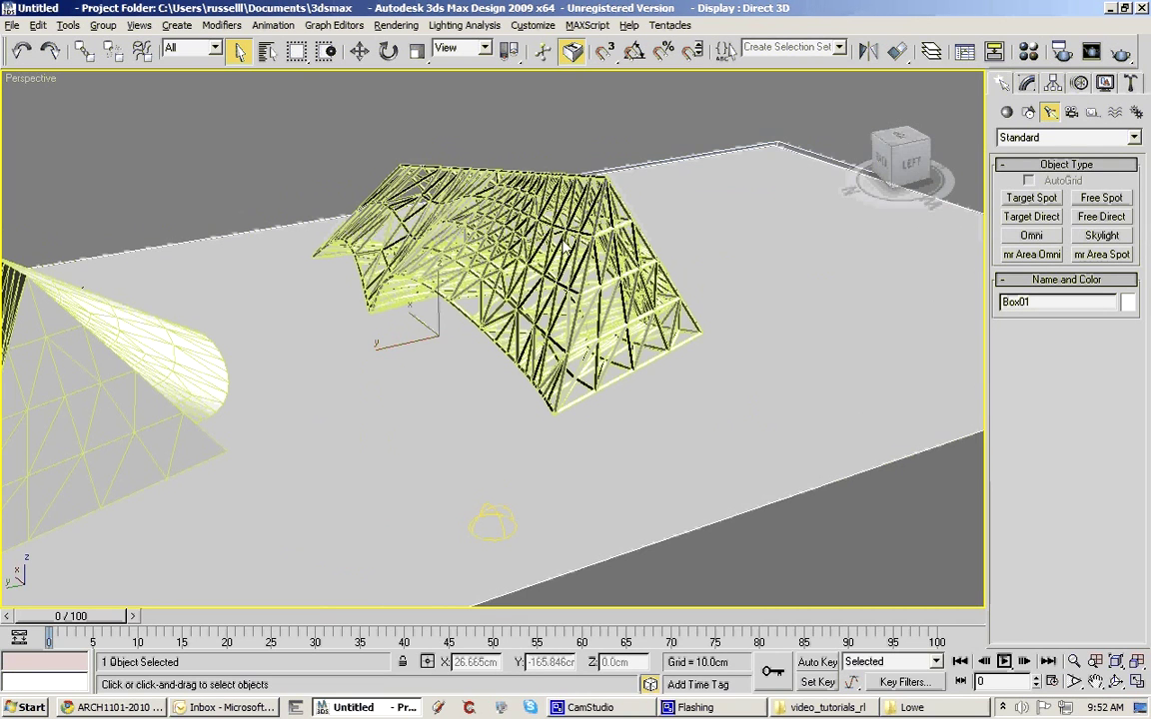
{"action": "left_click", "coordinate": [1027, 83]}
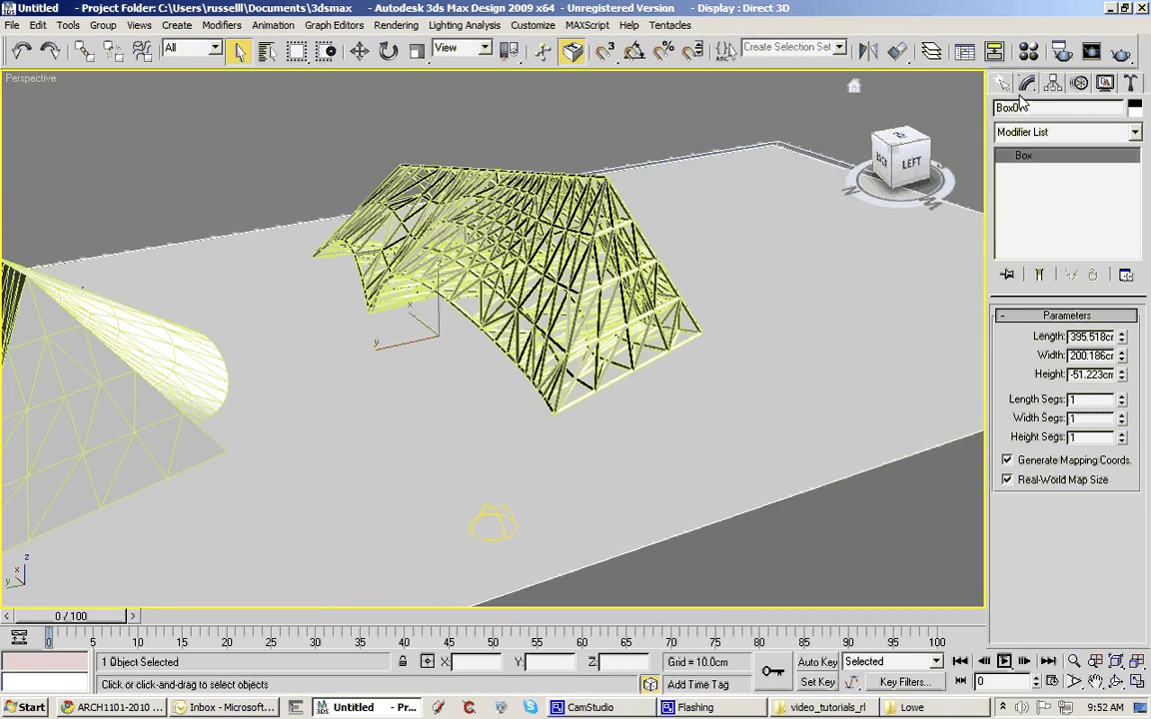
{"action": "left_click", "coordinate": [440, 188]}
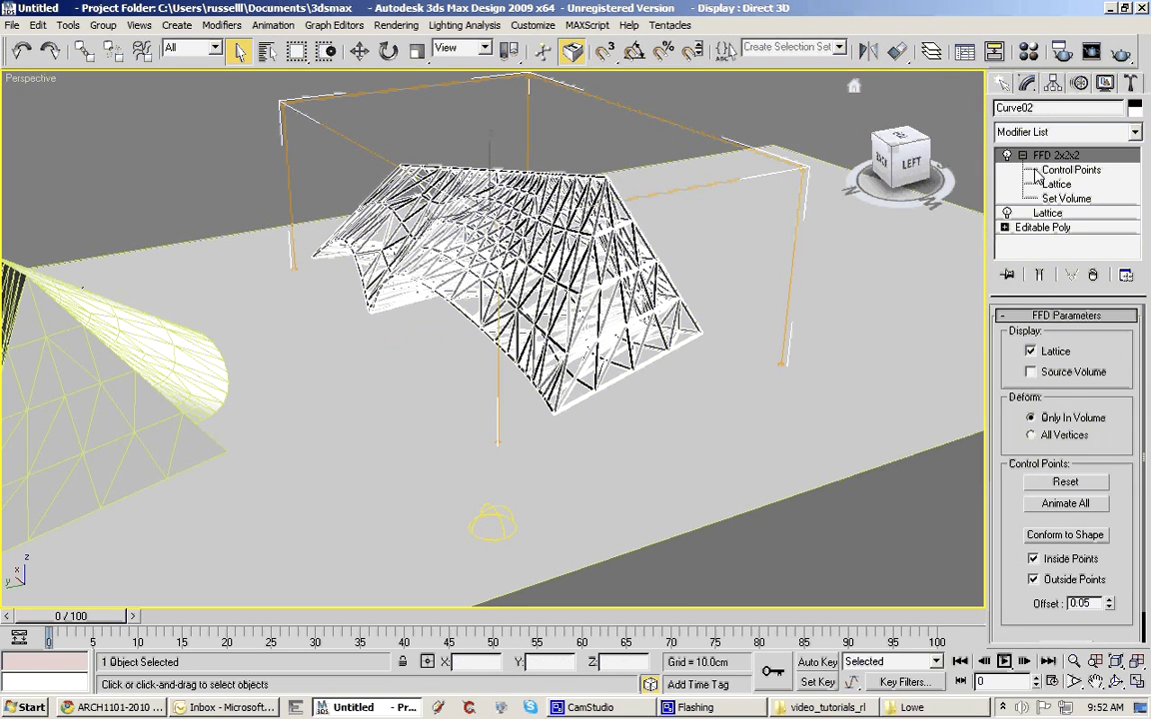
{"action": "left_click", "coordinate": [1093, 276]}
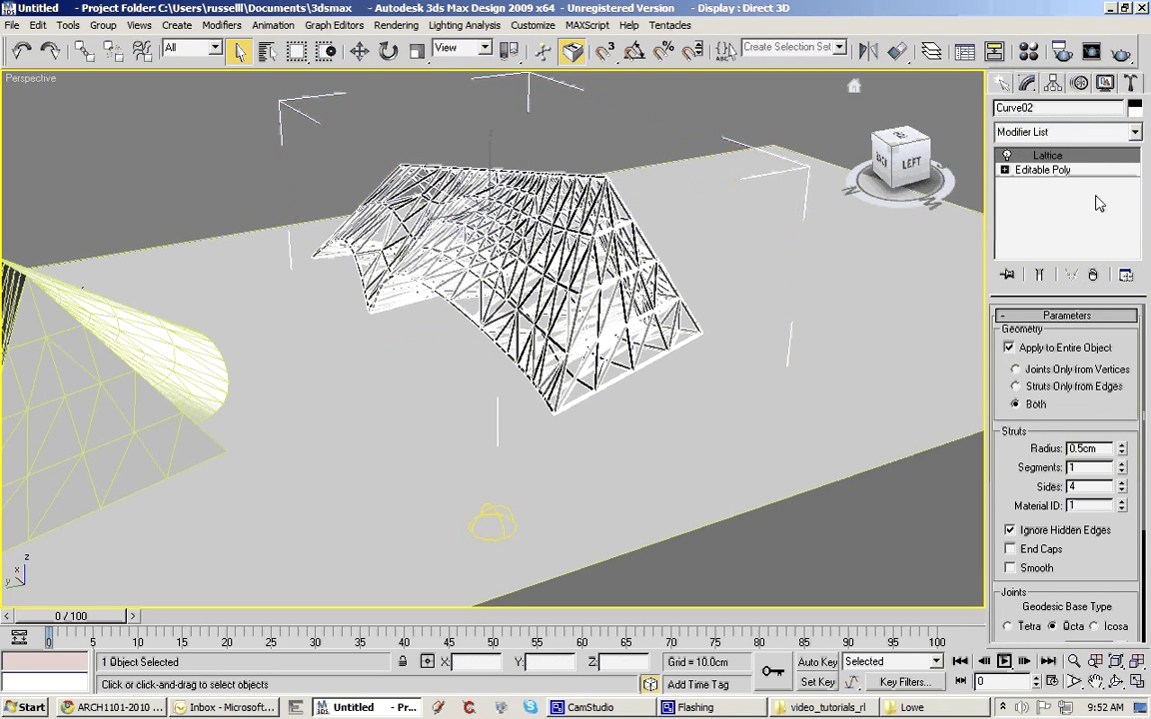
{"action": "left_click", "coordinate": [1029, 131]}
{"action": "scroll", "coordinate": [1145, 176], "scroll_direction": "down", "scroll_amount": 4}
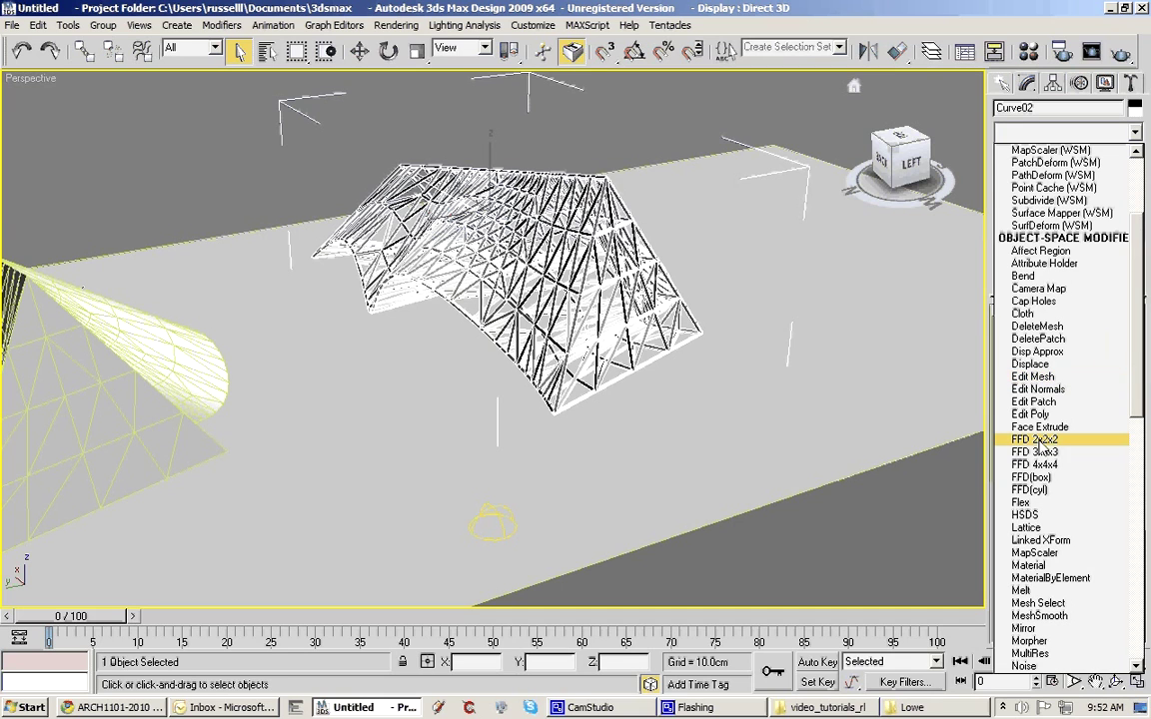
{"action": "left_click", "coordinate": [1035, 440]}
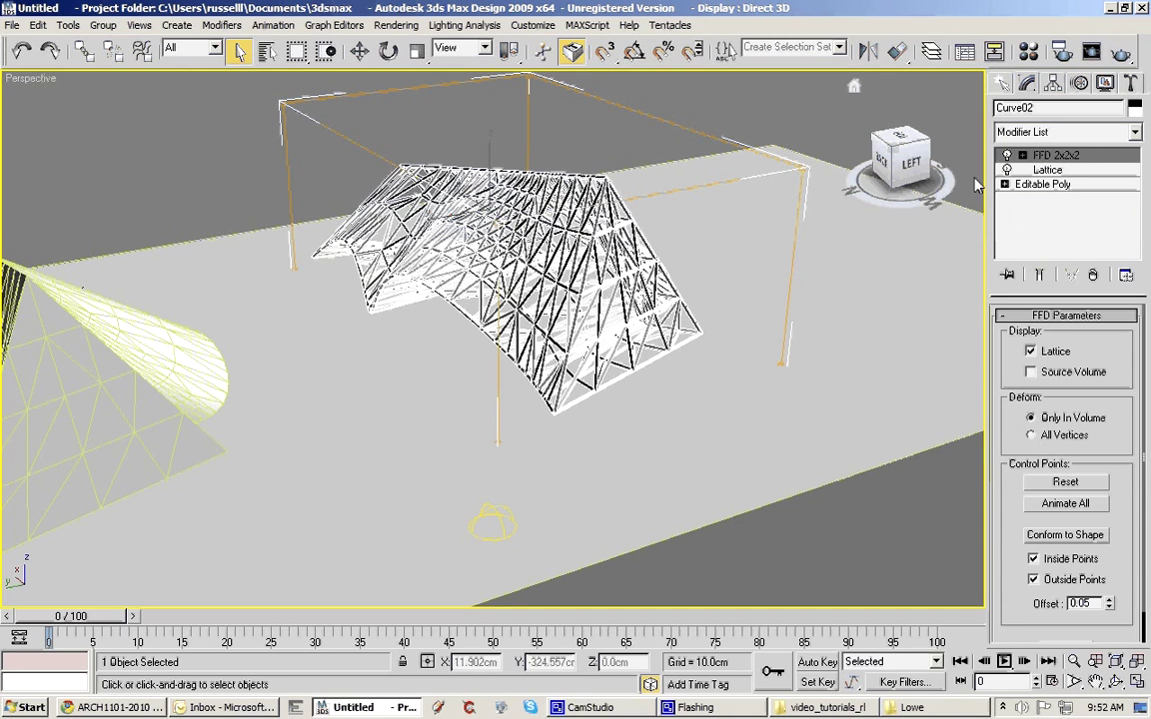
Enter control point editing on the FFD cage and select the two upper control points at one end, ready to move.
{"action": "key", "text": "1"}
{"action": "middle_click_drag", "start_coordinate": [737, 273], "coordinate": [505, 365]}
{"action": "left_click_drag", "start_coordinate": [536, 158], "coordinate": [563, 210]}
{"action": "key", "text": "w"}
{"action": "left_click_drag", "start_coordinate": [557, 190], "coordinate": [507, 117]}
{"action": "middle_click_drag", "start_coordinate": [507, 117], "coordinate": [572, 246], "text": "alt"}
{"action": "left_click_drag", "start_coordinate": [573, 247], "coordinate": [587, 110]}
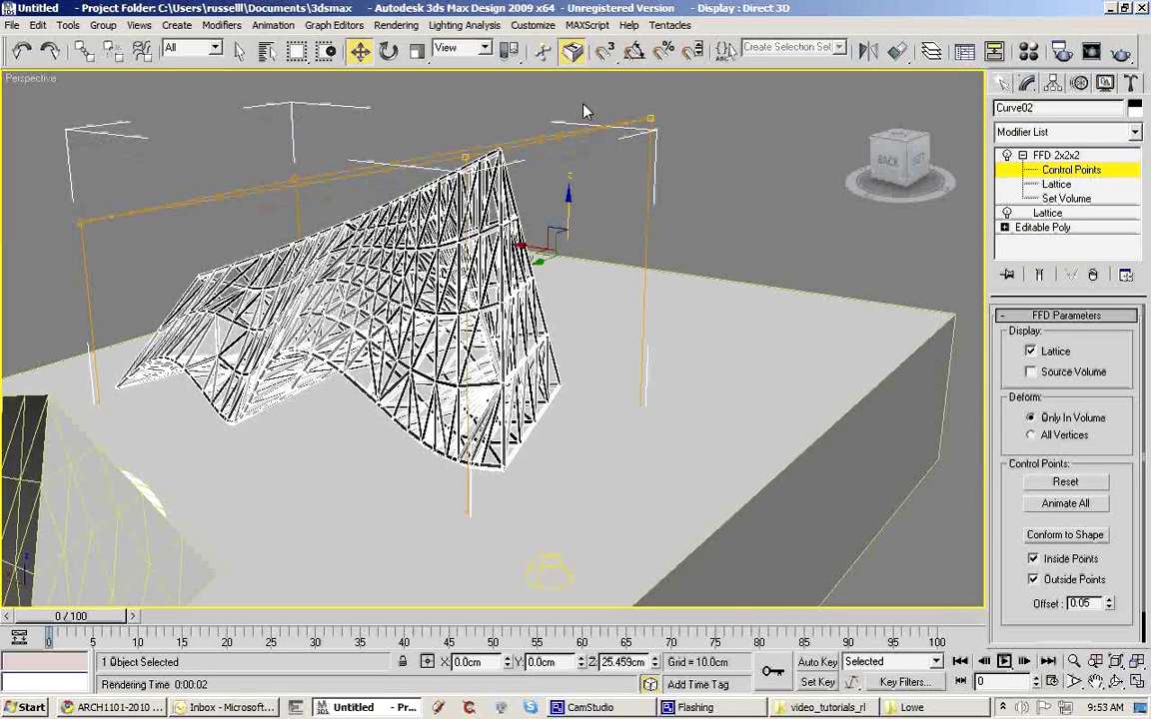
{"action": "right_click", "coordinate": [585, 111]}
{"action": "middle_click_drag", "start_coordinate": [577, 335], "coordinate": [539, 318], "text": "alt"}
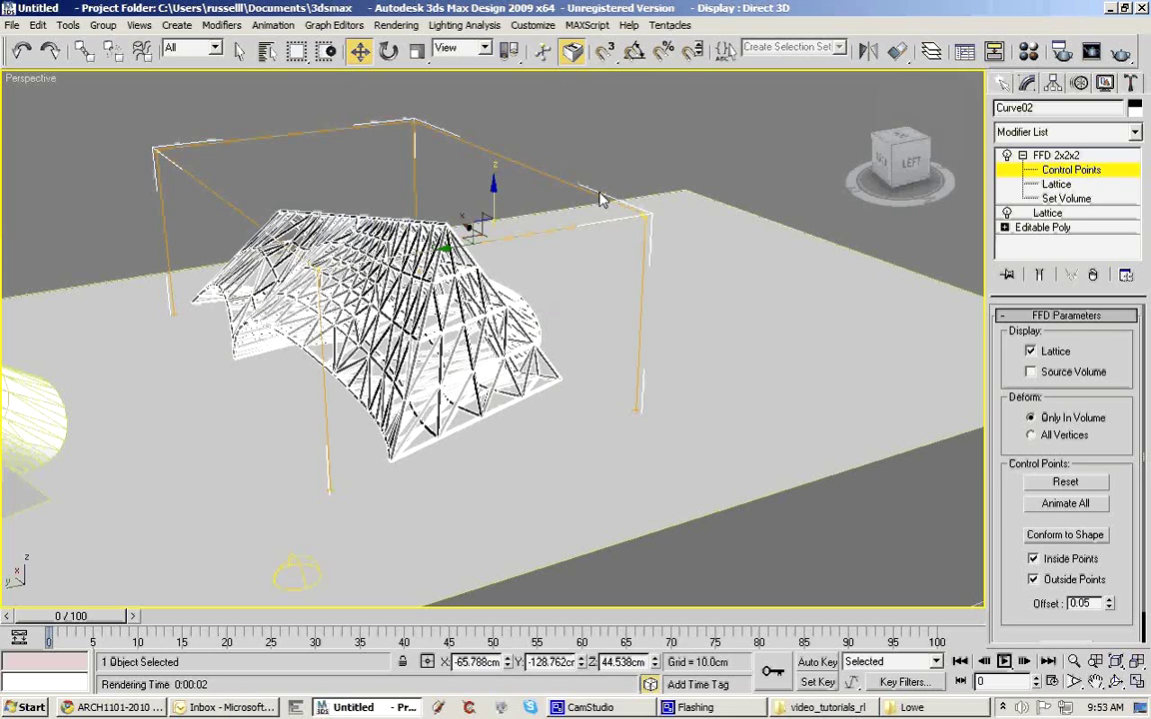
{"action": "middle_click_drag", "start_coordinate": [588, 209], "coordinate": [587, 491], "text": "alt"}
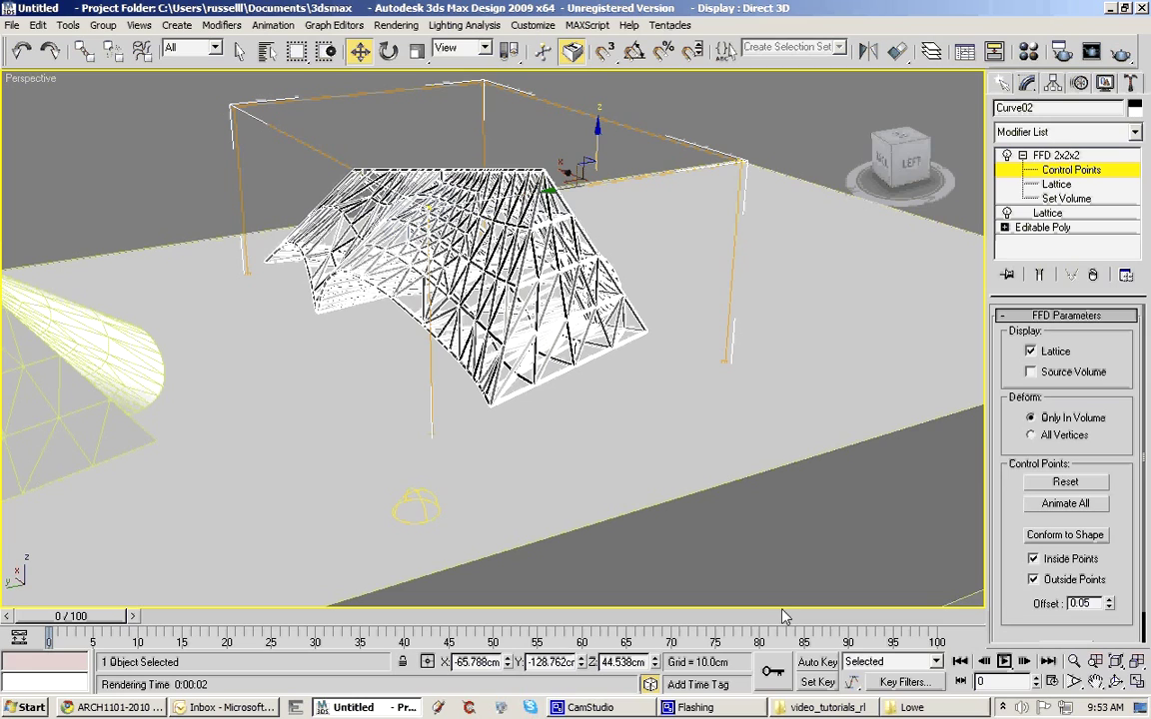
Turn on Auto Key and, at frame 10, raise the two selected upper control points to about Z 82 cm.
{"action": "left_click", "coordinate": [818, 662]}
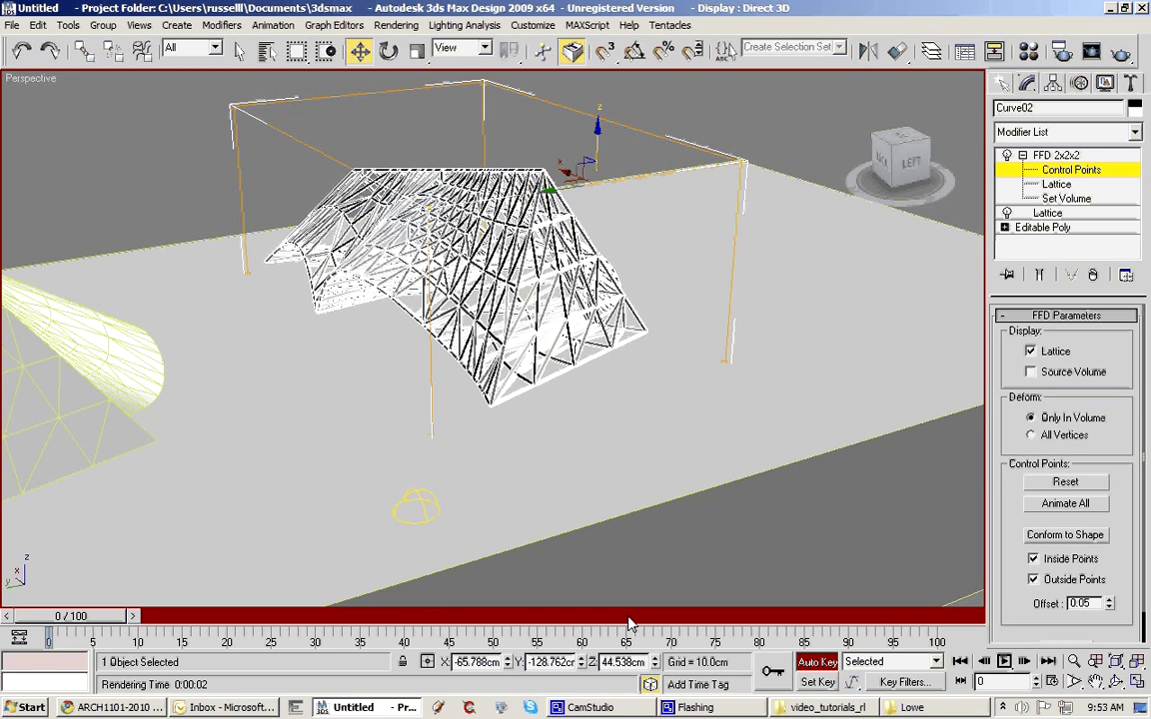
{"action": "left_click_drag", "start_coordinate": [103, 620], "coordinate": [183, 623]}
{"action": "key", "text": "w"}
{"action": "middle_click_drag", "start_coordinate": [460, 353], "coordinate": [431, 408], "text": "alt"}
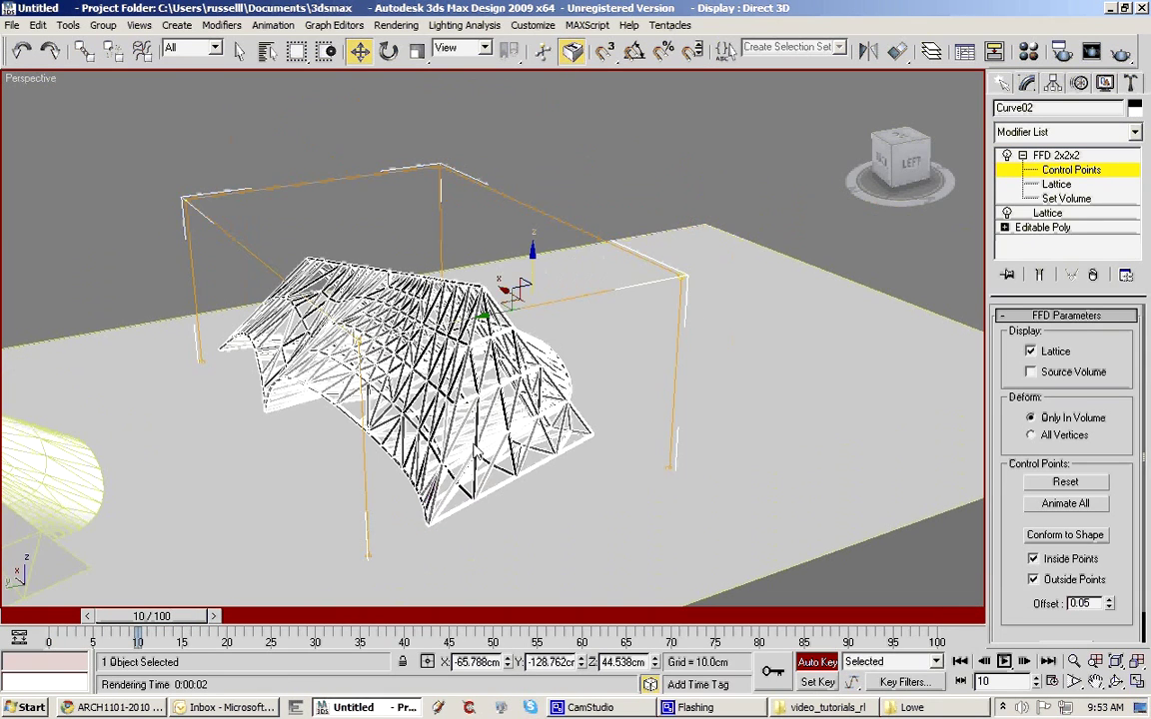
{"action": "left_click_drag", "start_coordinate": [534, 282], "coordinate": [524, 105]}
{"action": "mouse_move", "coordinate": [456, 416]}
{"action": "middle_mouse_down", "text": "alt"}
{"action": "mouse_move", "coordinate": [389, 428]}
{"action": "mouse_move", "coordinate": [457, 416]}
{"action": "middle_mouse_up", "text": "alt"}
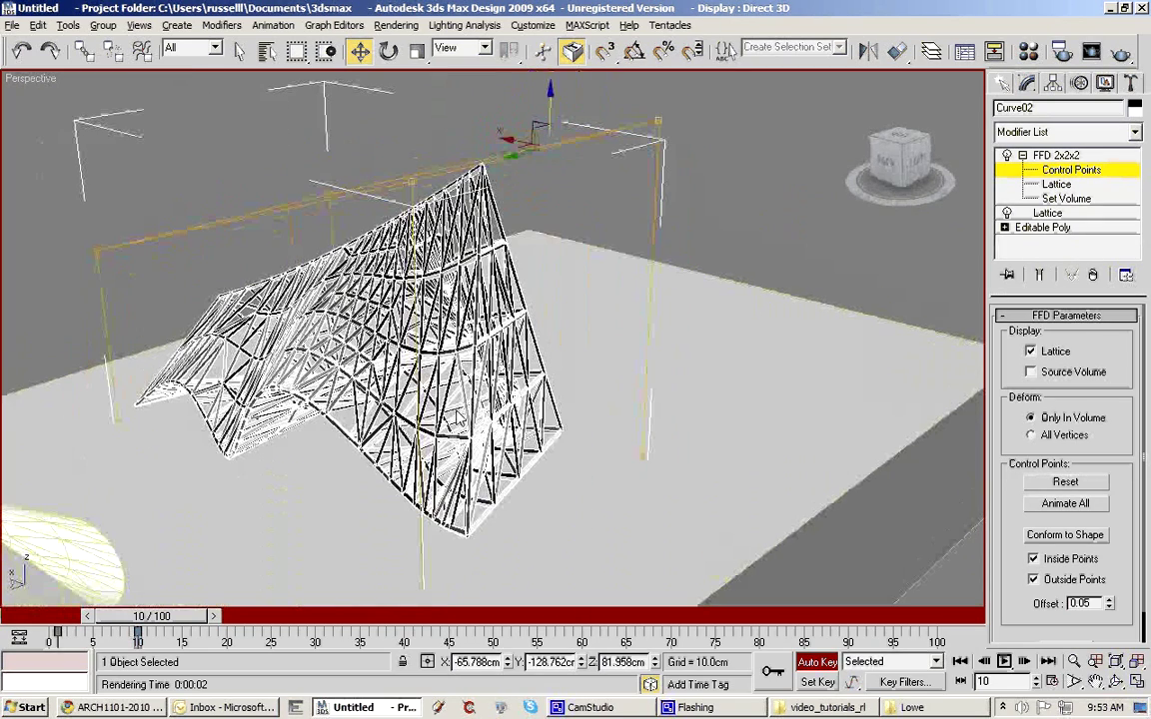
At frame 20, select the vertical pair of control points at one opposite-end corner and move them outward to about Y -46 cm.
{"action": "left_click_drag", "start_coordinate": [183, 618], "coordinate": [262, 561]}
{"action": "key", "text": "w"}
{"action": "middle_click_drag", "start_coordinate": [307, 596], "coordinate": [467, 293], "text": "alt"}
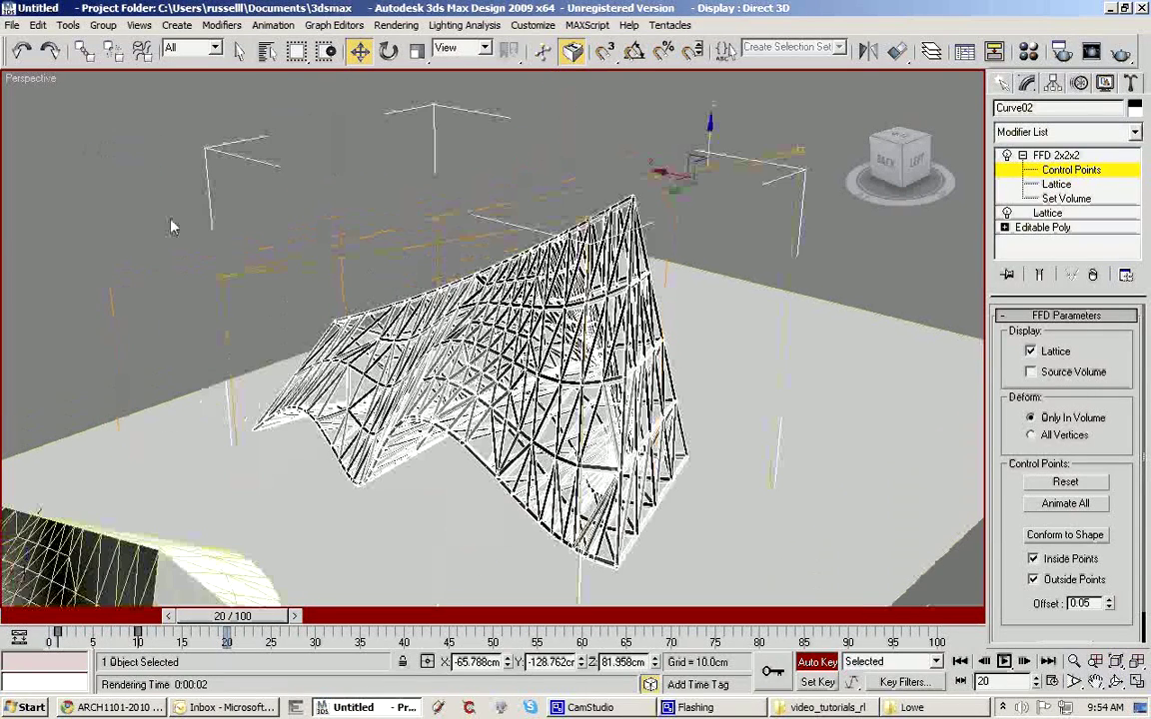
{"action": "left_click_drag", "start_coordinate": [170, 220], "coordinate": [300, 464]}
{"action": "left_click_drag", "start_coordinate": [193, 378], "coordinate": [46, 454]}
{"action": "middle_click_drag", "start_coordinate": [47, 454], "coordinate": [484, 420]}
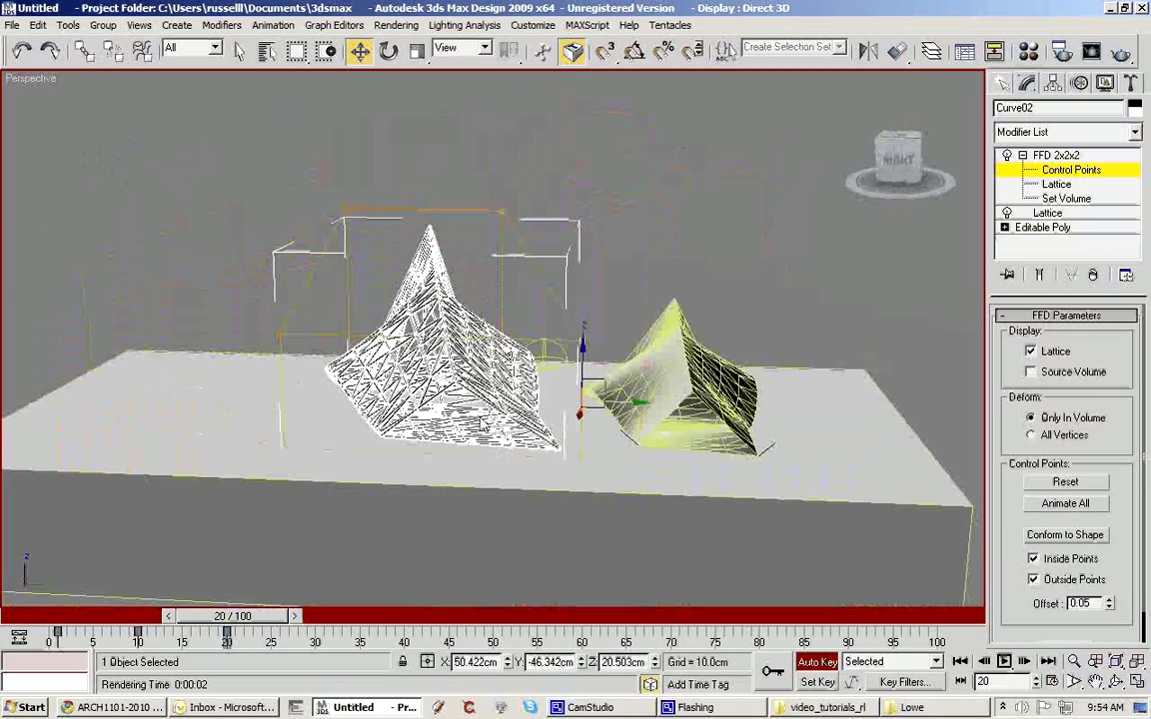
At frame 30, select all four control points at the end opposite the raised ones and scale them up.
{"action": "left_click_drag", "start_coordinate": [249, 622], "coordinate": [343, 636]}
{"action": "key", "text": "w"}
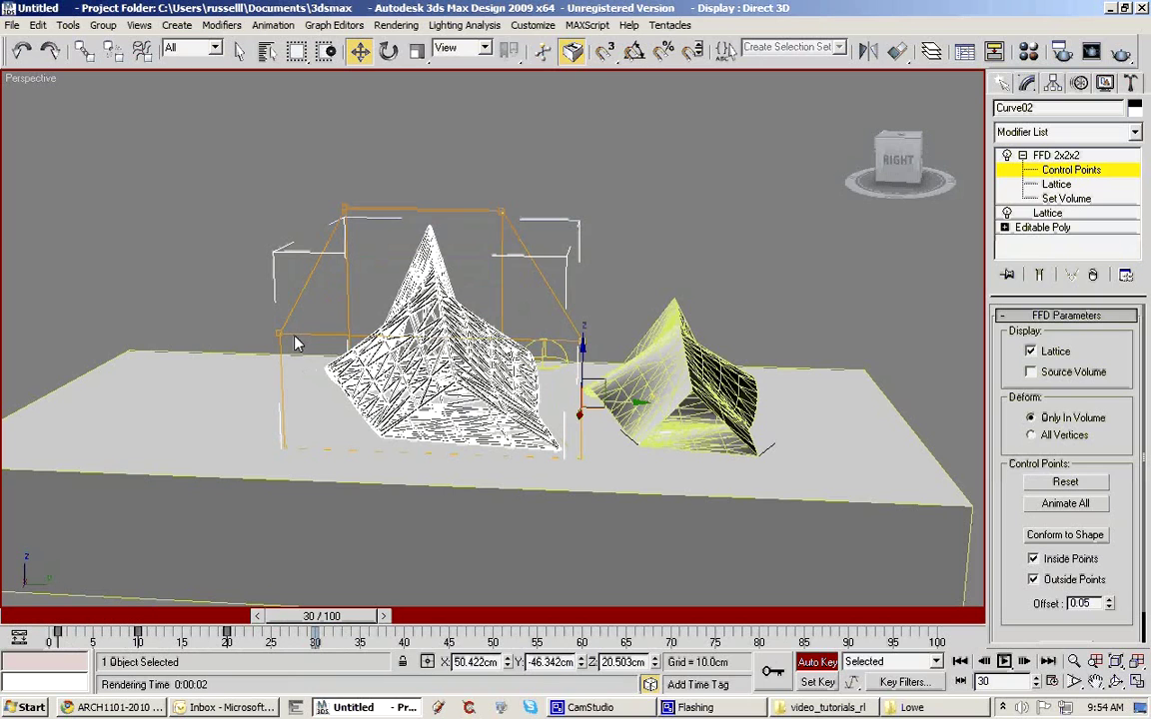
{"action": "left_click_drag", "start_coordinate": [258, 305], "coordinate": [608, 355]}
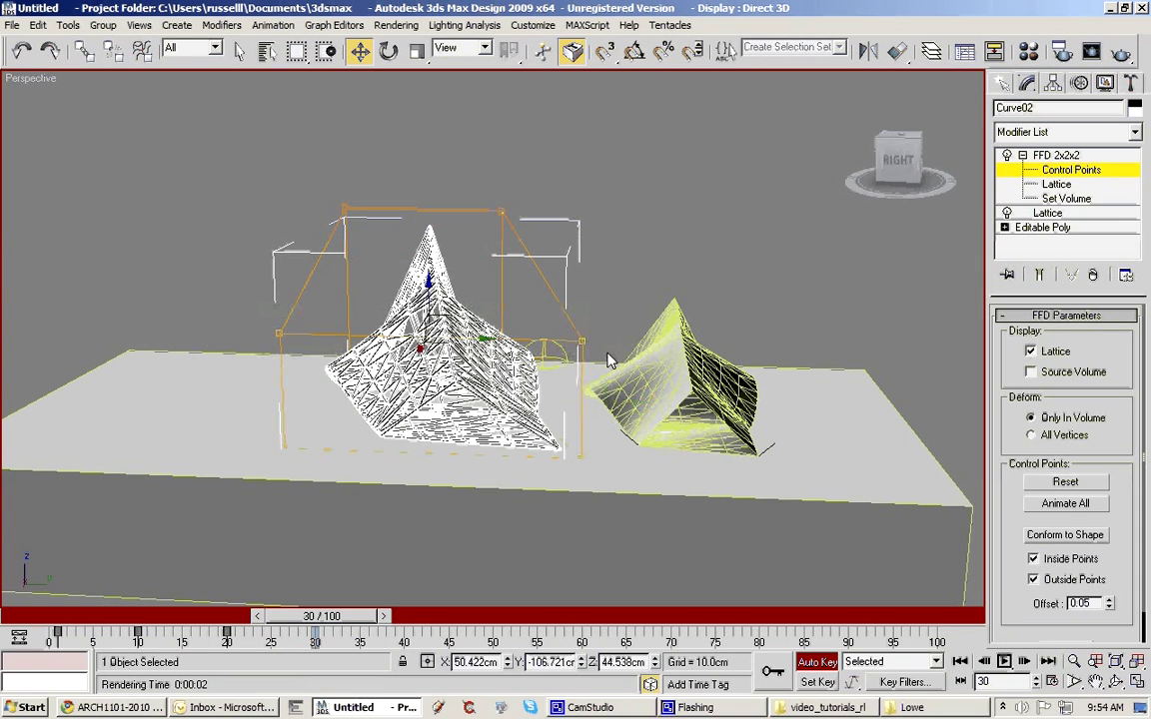
{"action": "middle_click_drag", "start_coordinate": [327, 362], "coordinate": [487, 357]}
{"action": "left_click_drag", "start_coordinate": [488, 286], "coordinate": [619, 562]}
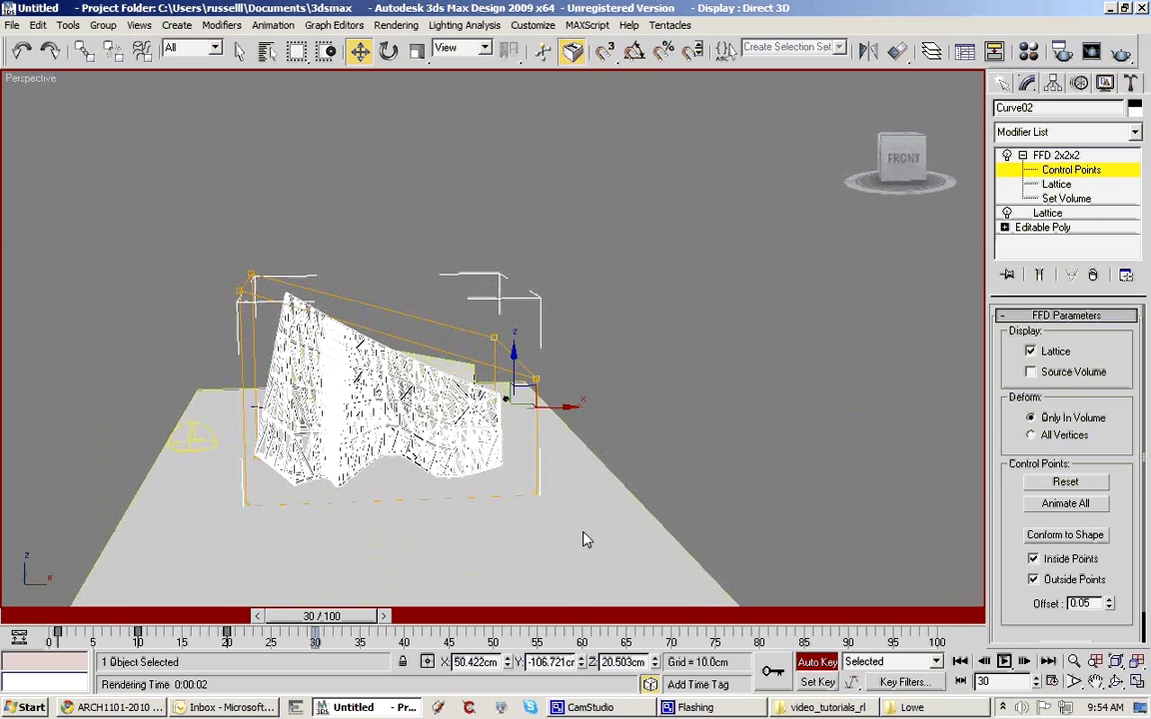
{"action": "key", "text": "r"}
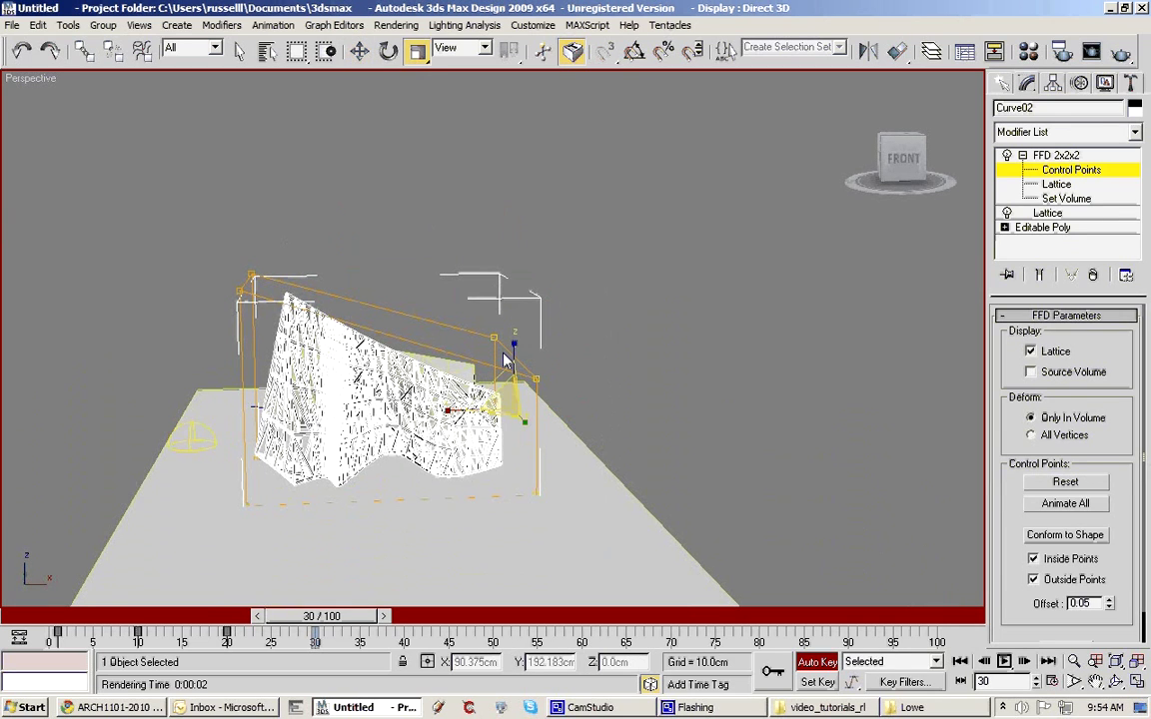
{"action": "left_click_drag", "start_coordinate": [513, 398], "coordinate": [505, 233]}
Raise the four scaled control points to about Z 62 cm at frame 30.
{"action": "key", "text": "w"}
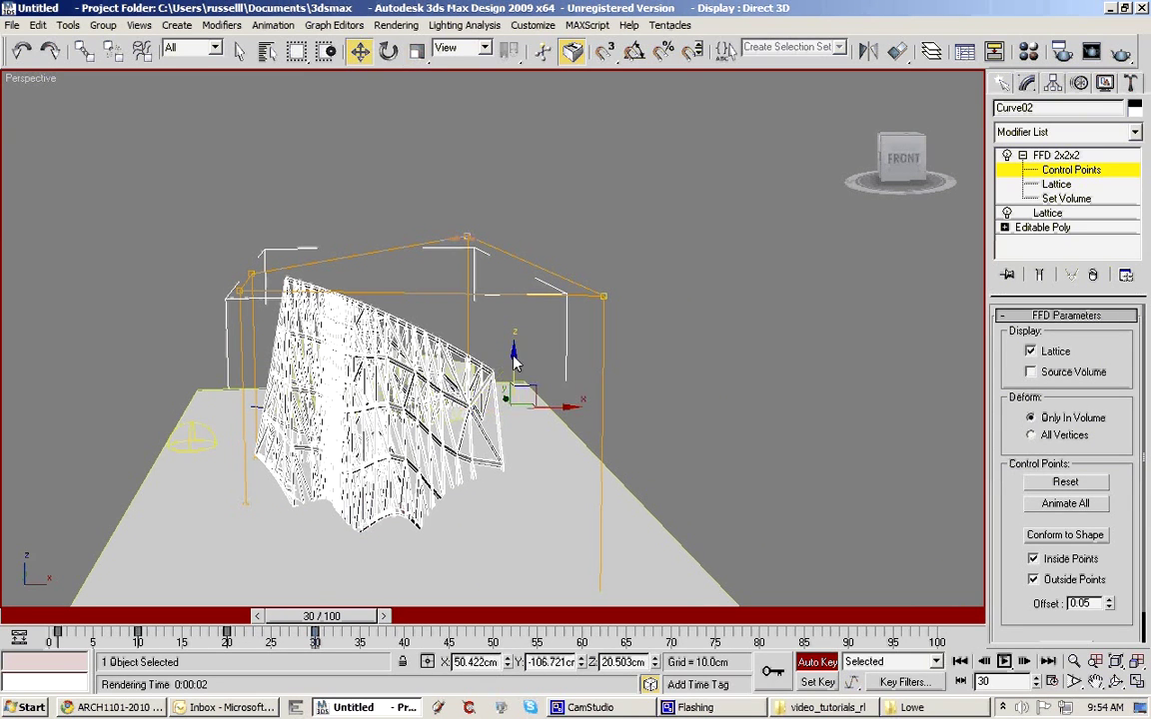
{"action": "left_click_drag", "start_coordinate": [513, 363], "coordinate": [507, 277]}
{"action": "middle_click_drag", "start_coordinate": [502, 379], "coordinate": [4, 452], "text": "alt"}
Copy the frame 1 key to frame 40 so the animation returns to its starting shape, and turn off Auto Key.
{"action": "mouse_move", "coordinate": [317, 616]}
{"action": "left_mouse_down"}
{"action": "mouse_move", "coordinate": [60, 636]}
{"action": "mouse_move", "coordinate": [313, 632]}
{"action": "left_mouse_up"}
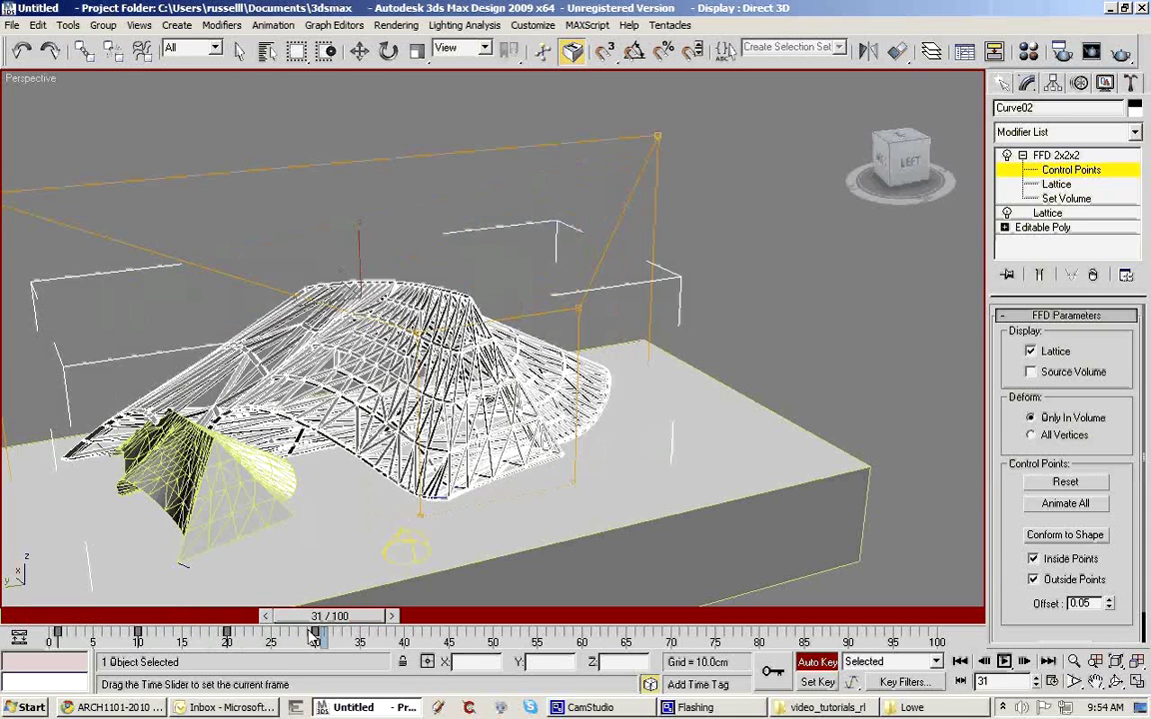
{"action": "key", "text": "w"}
{"action": "left_click", "coordinate": [57, 633]}
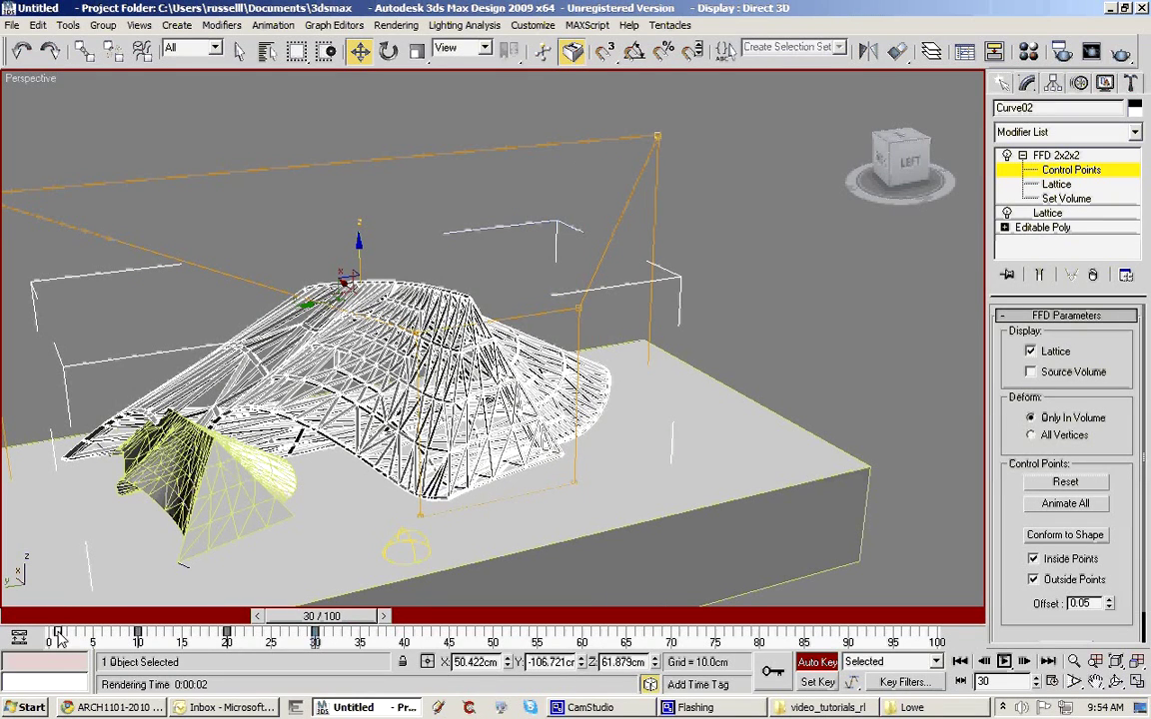
{"action": "left_click_drag", "start_coordinate": [58, 636], "coordinate": [97, 642], "text": "shift"}
{"action": "left_click", "coordinate": [817, 662]}
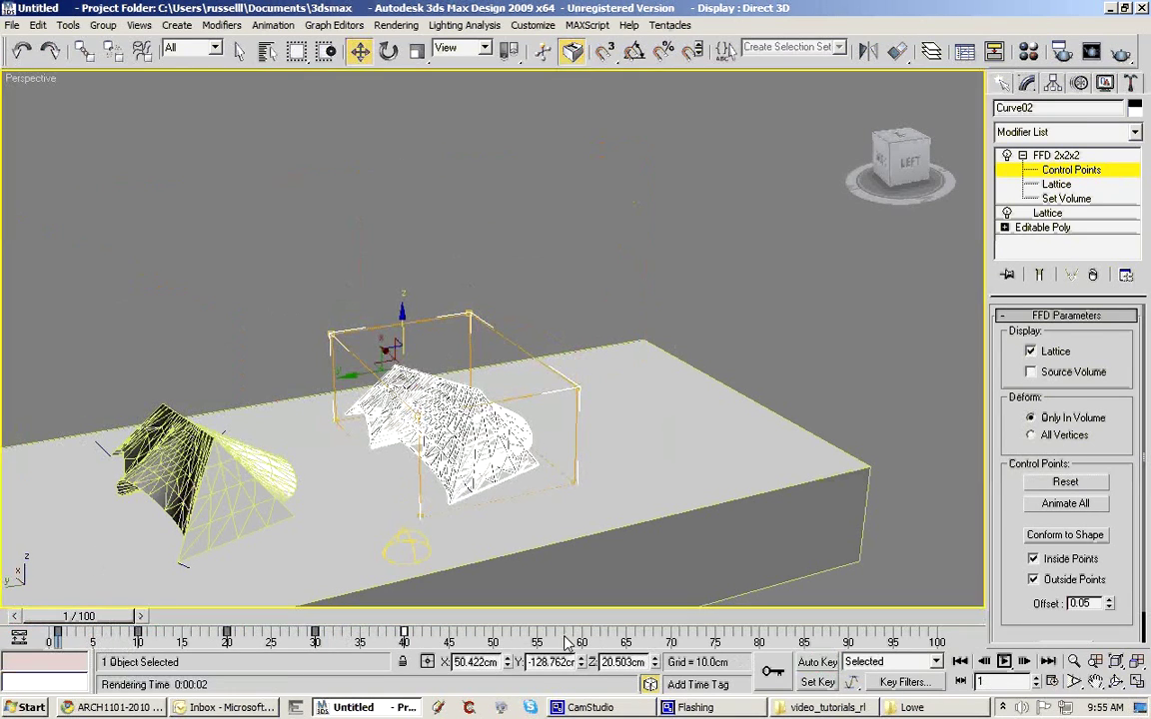
Scrub the timeline between frames 0 and 40 to review how the lattice structure deforms.
{"action": "left_click_drag", "start_coordinate": [90, 617], "coordinate": [192, 636]}
{"action": "left_click_drag", "start_coordinate": [414, 637], "coordinate": [49, 639]}
{"action": "key", "text": "w"}
{"action": "middle_click_drag", "start_coordinate": [492, 541], "coordinate": [630, 493], "text": "alt"}
{"action": "scroll", "coordinate": [629, 493], "scroll_direction": "up", "scroll_amount": 3}
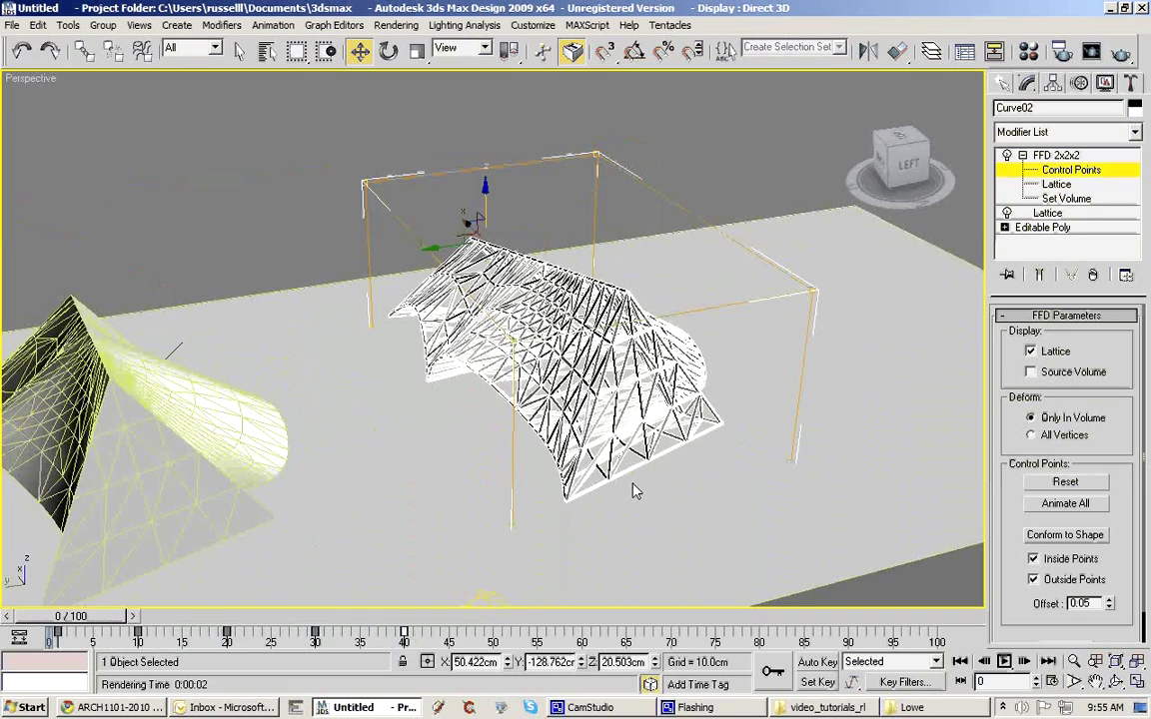
{"action": "scroll", "coordinate": [560, 488], "scroll_direction": "up", "scroll_amount": 2}
{"action": "left_click_drag", "start_coordinate": [100, 617], "coordinate": [430, 639]}
{"action": "key", "text": "w"}
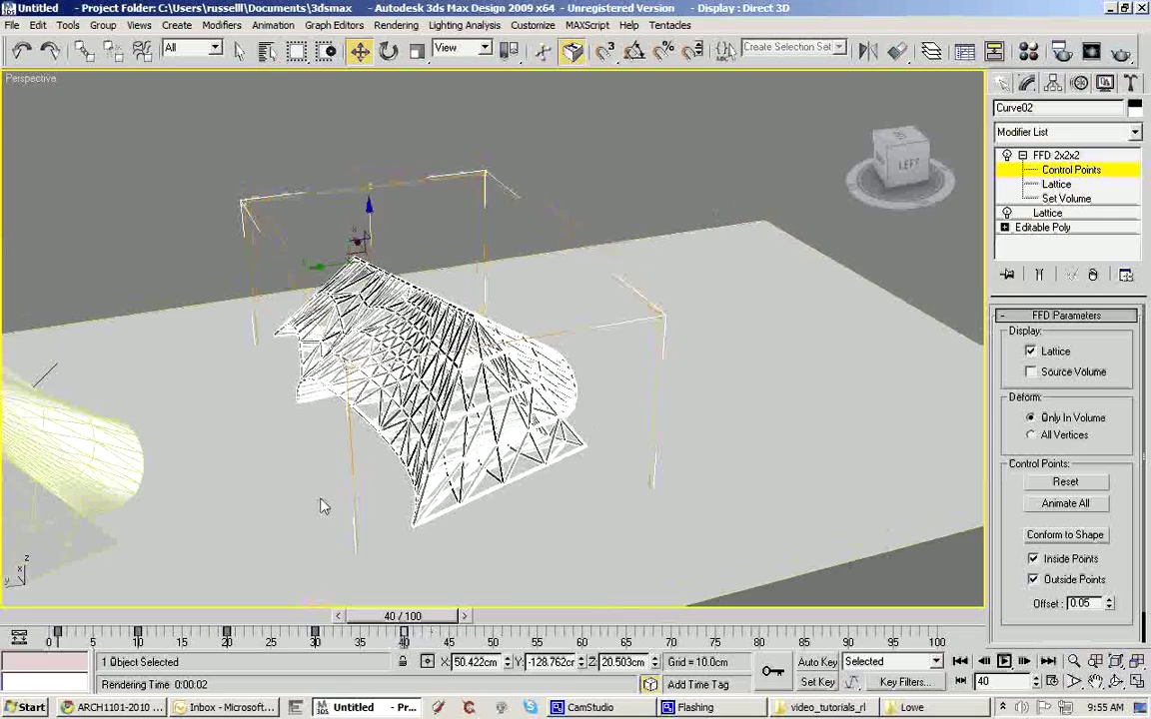
{"action": "middle_click_drag", "start_coordinate": [321, 507], "coordinate": [417, 522]}
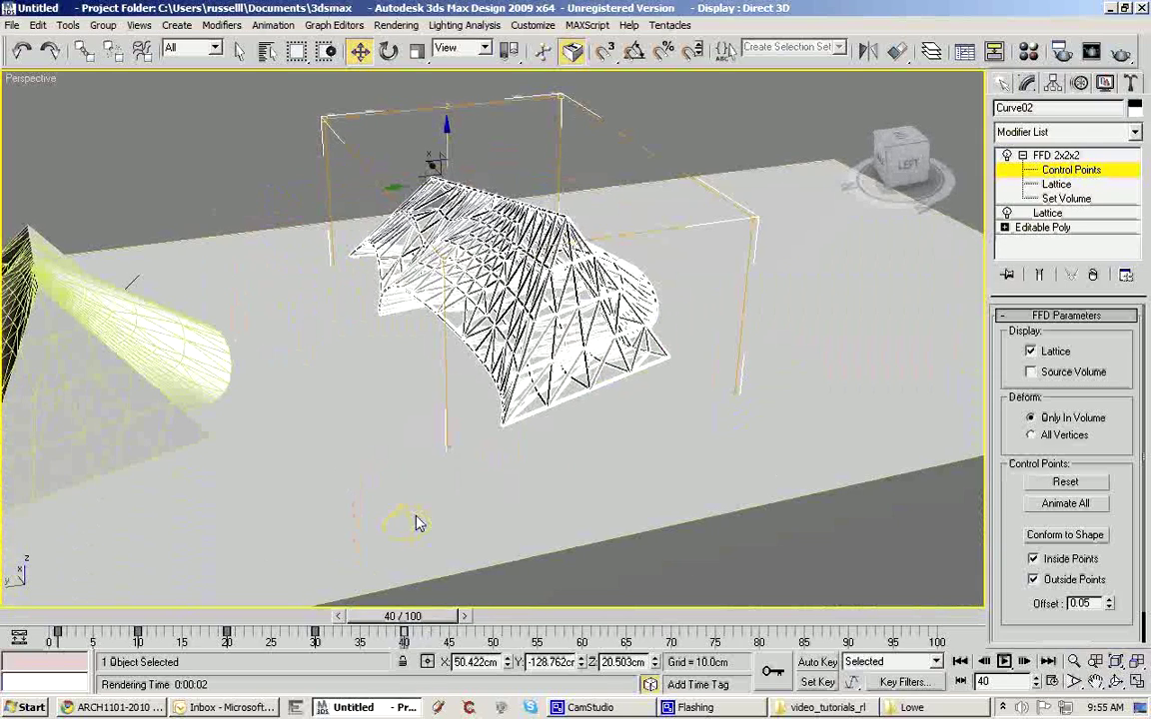
Leave control point editing, deselect the lattice structure, and delete the skylight Sky01.
{"action": "right_click", "coordinate": [741, 137]}
{"action": "left_click", "coordinate": [1049, 157]}
{"action": "left_click", "coordinate": [1006, 87]}
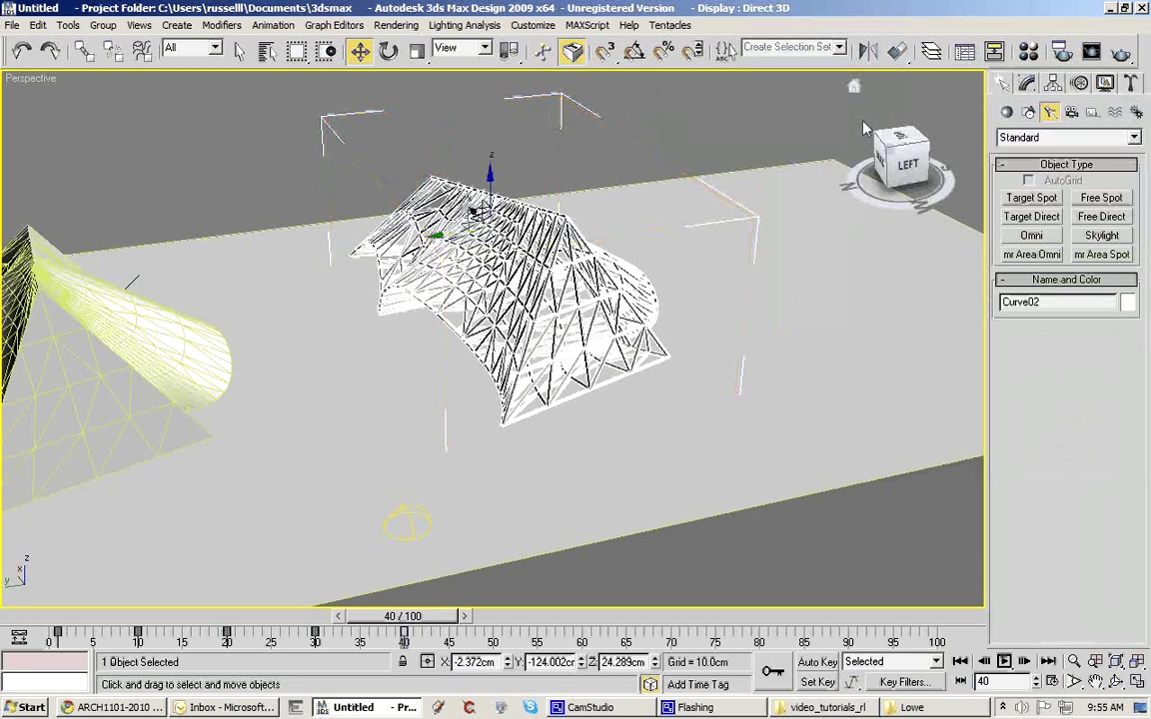
{"action": "left_click", "coordinate": [756, 128]}
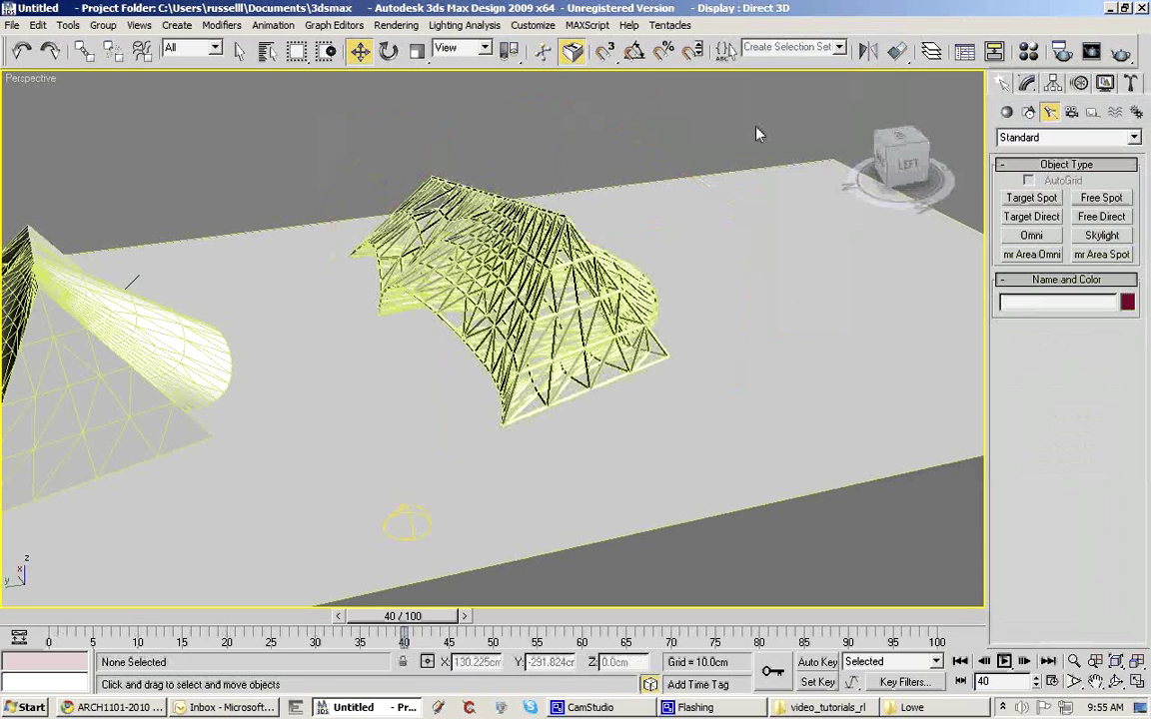
{"action": "left_click", "coordinate": [410, 526]}
{"action": "left_click", "coordinate": [407, 529]}
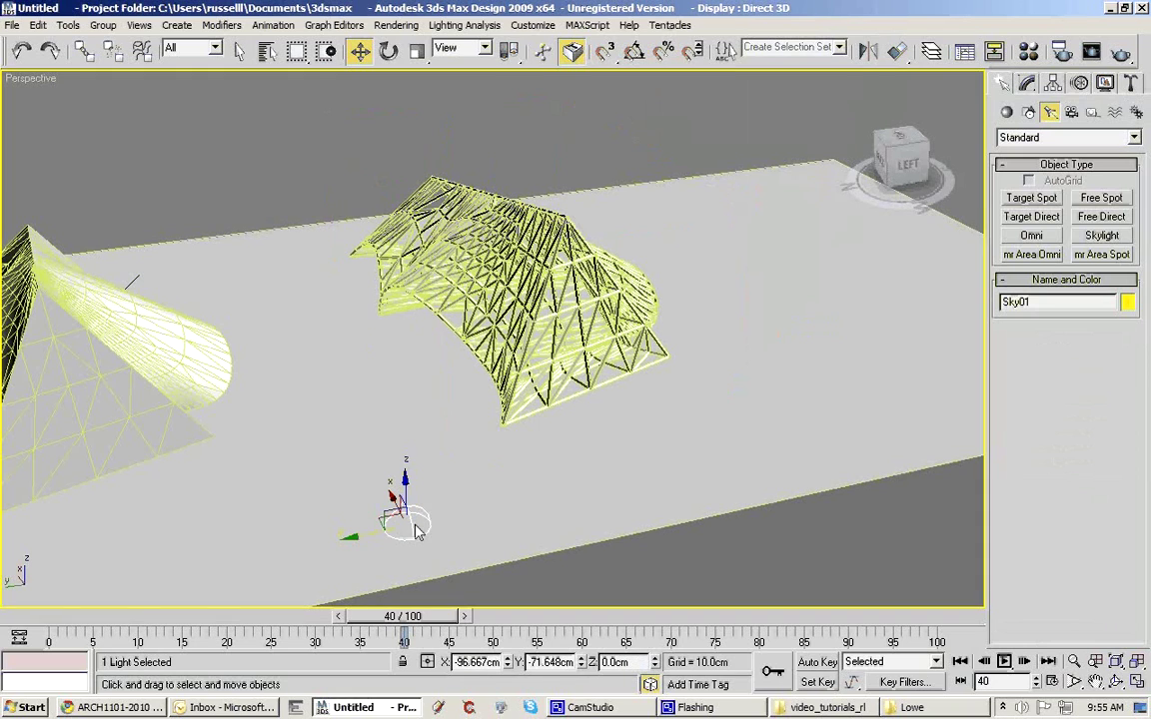
{"action": "key", "text": "Delete"}
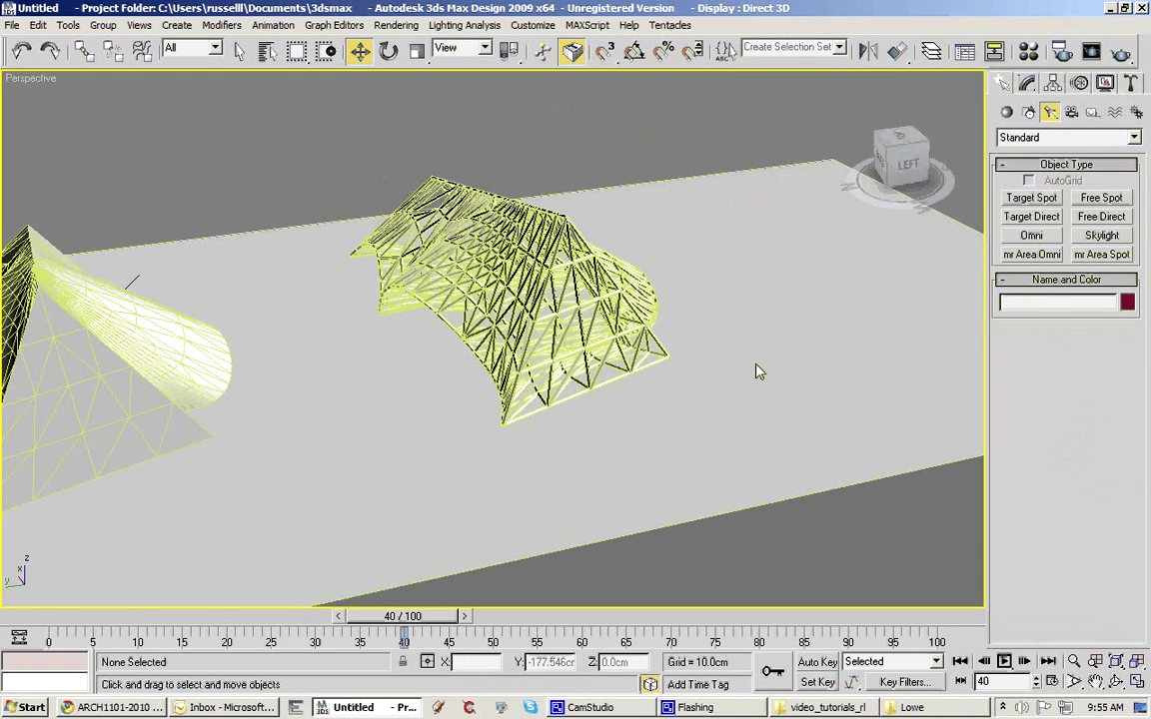
Render the perspective view at frame 40, close the rendered image, and inspect the lattice structure up close.
{"action": "left_click", "coordinate": [1120, 53]}
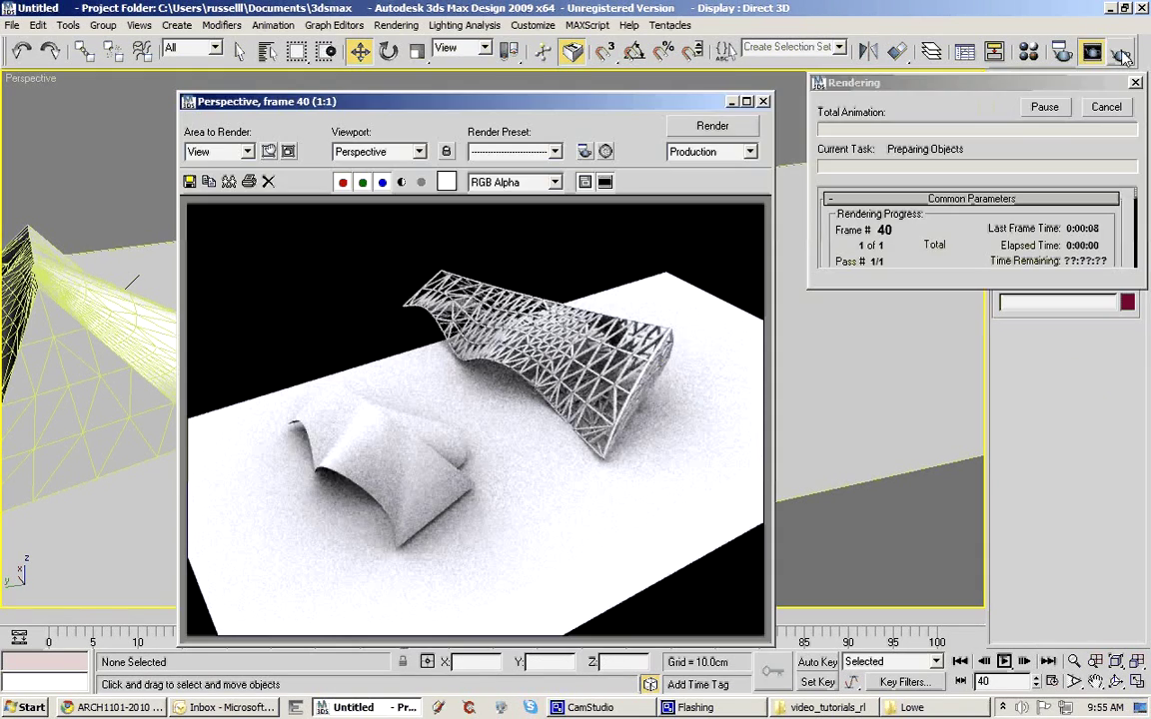
{"action": "left_click", "coordinate": [763, 102]}
{"action": "mouse_move", "coordinate": [518, 549]}
{"action": "middle_mouse_down", "text": "alt"}
{"action": "mouse_move", "coordinate": [529, 546]}
{"action": "mouse_move", "coordinate": [509, 545]}
{"action": "middle_mouse_up", "text": "alt"}
{"action": "scroll", "coordinate": [528, 546], "scroll_direction": "up", "scroll_amount": 1}
{"action": "scroll", "coordinate": [527, 554], "scroll_direction": "up", "scroll_amount": 4}
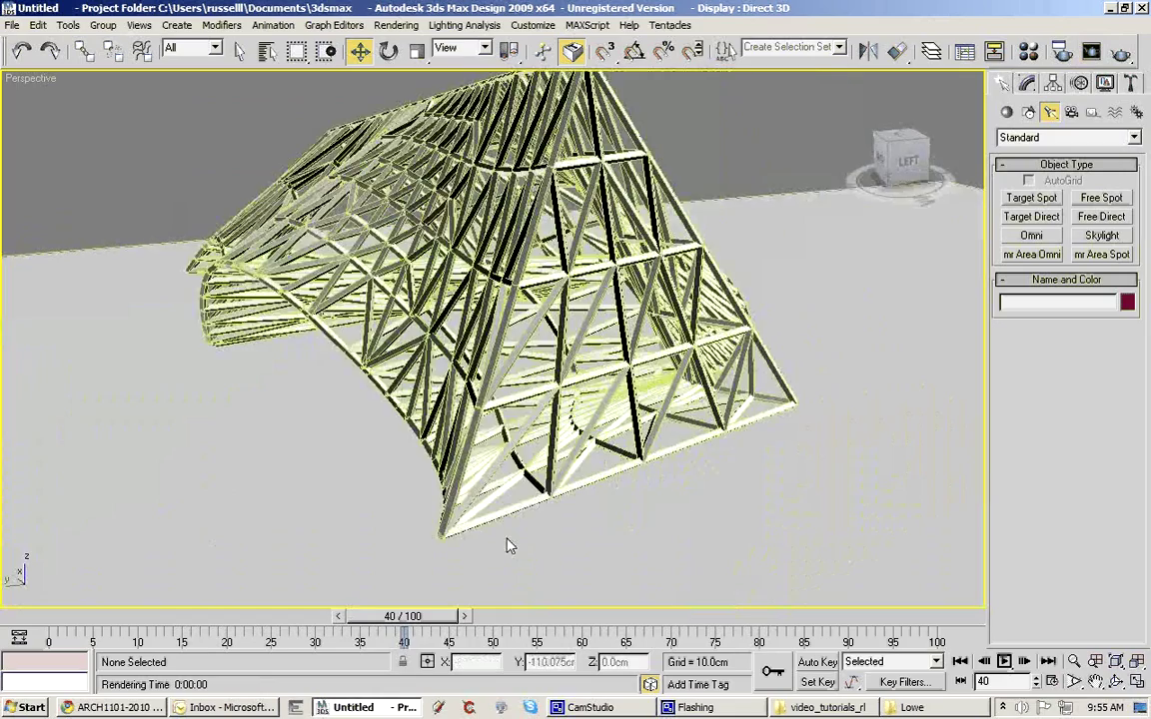
{"action": "scroll", "coordinate": [506, 546], "scroll_direction": "down", "scroll_amount": 5}
Go to frame 27, reframe the deformed structure, render the perspective view, and close the rendered image.
{"action": "left_click_drag", "start_coordinate": [399, 617], "coordinate": [306, 619]}
{"action": "middle_click_drag", "start_coordinate": [349, 450], "coordinate": [525, 493]}
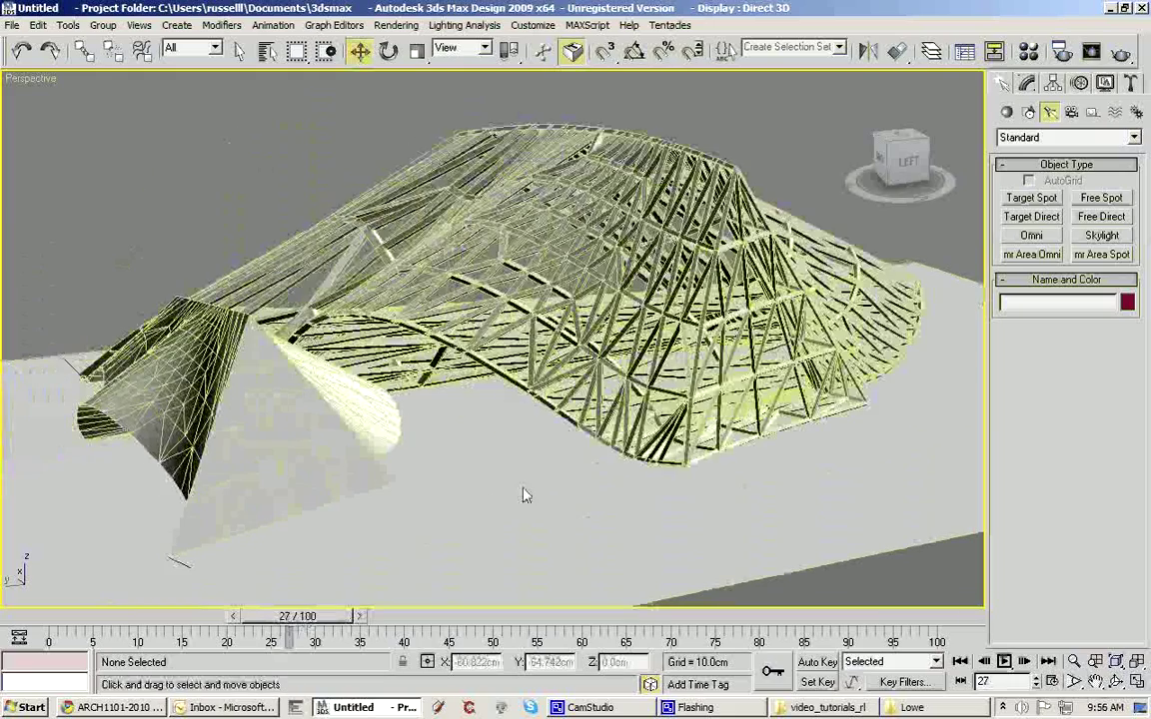
{"action": "left_click", "coordinate": [1120, 52]}
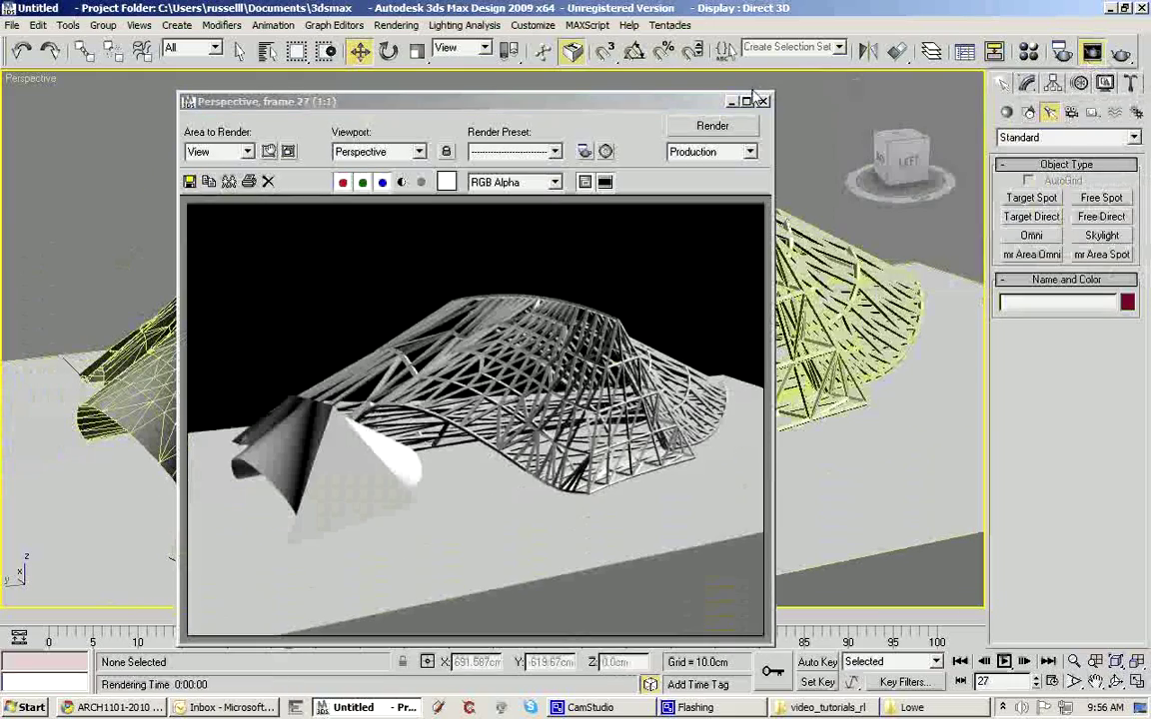
{"action": "left_click", "coordinate": [762, 101]}
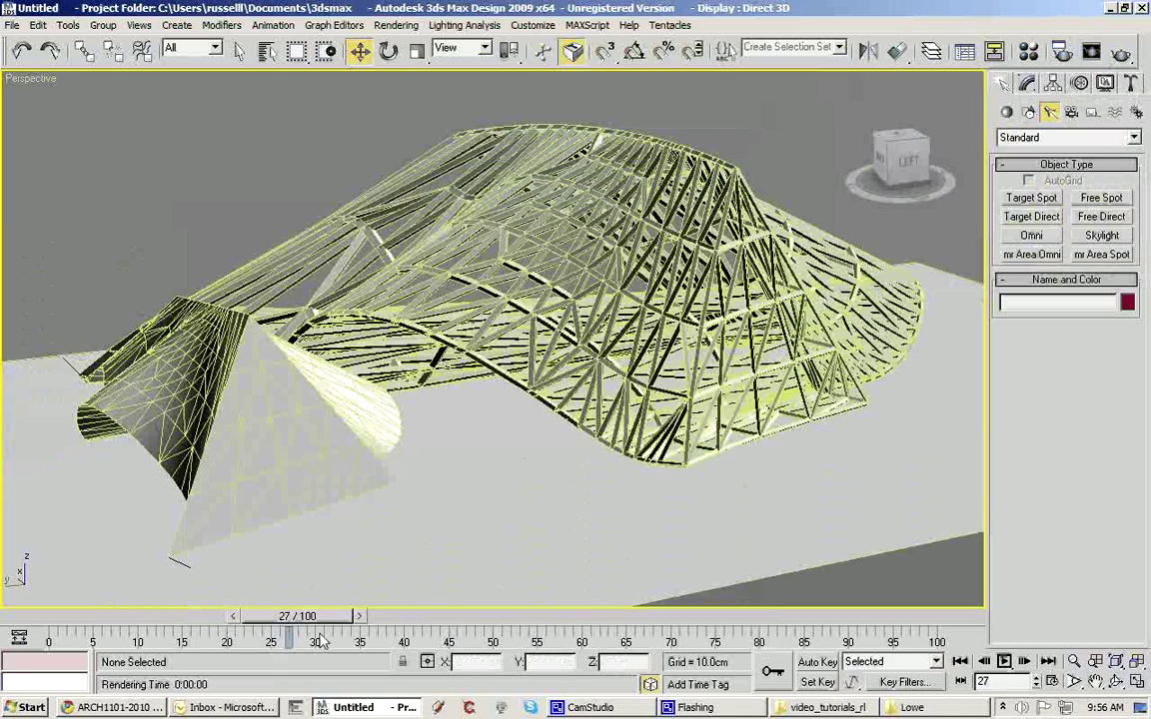
Return to frame 0 and set the render time output to a range from frame 0 to 40.
{"action": "left_click_drag", "start_coordinate": [320, 620], "coordinate": [48, 644]}
{"action": "key", "text": "w"}
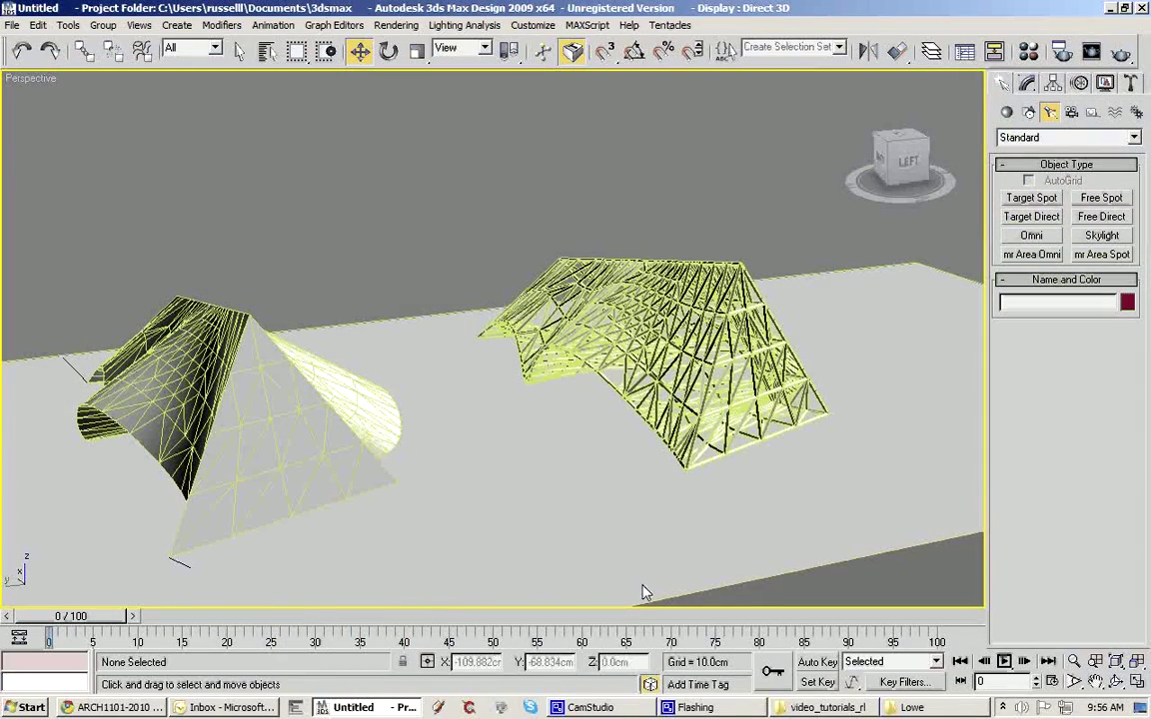
{"action": "left_click", "coordinate": [1063, 53]}
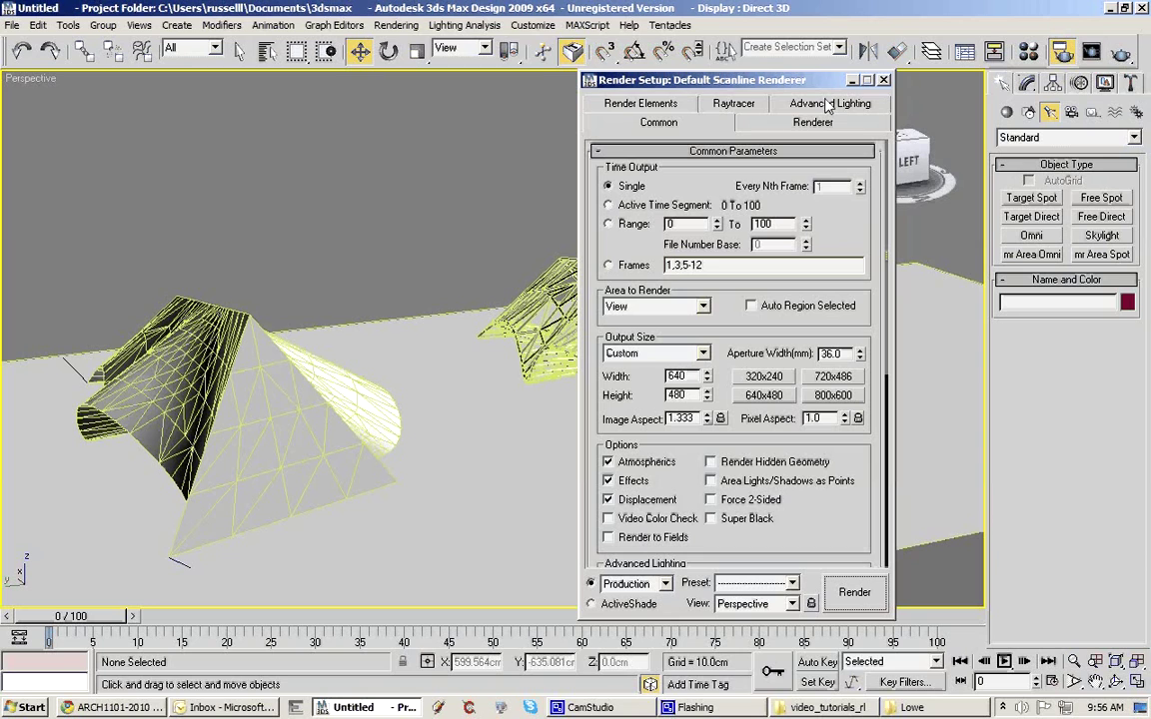
{"action": "left_click_drag", "start_coordinate": [805, 84], "coordinate": [749, 83]}
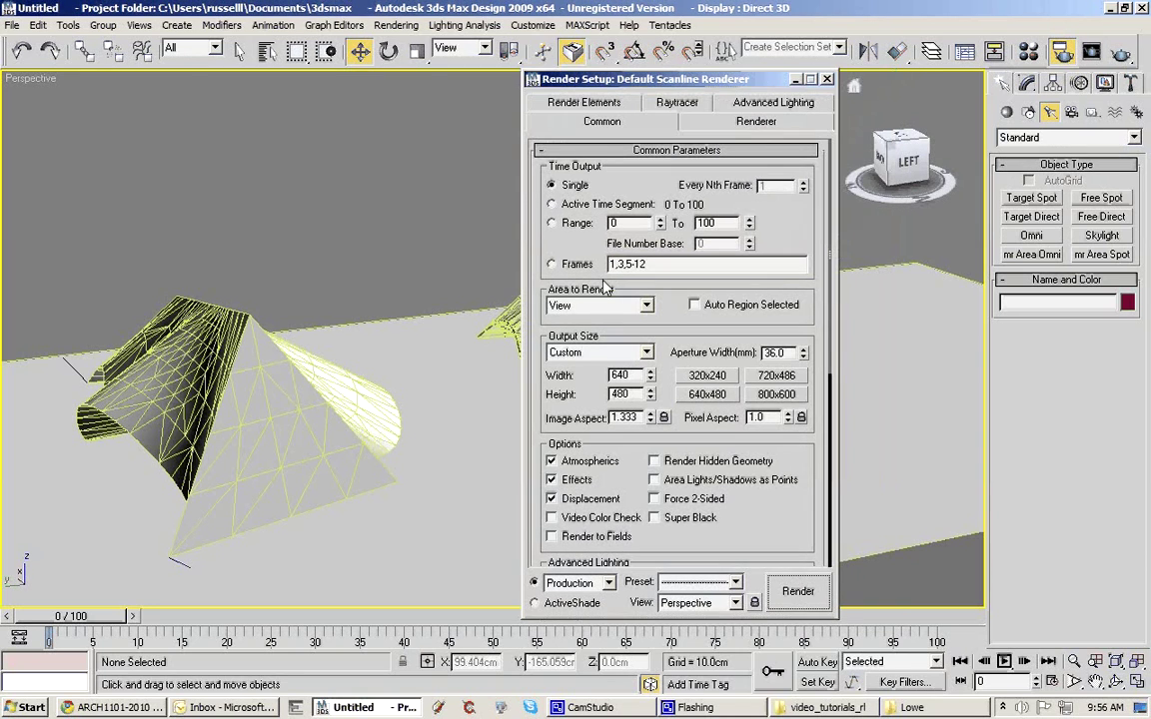
{"action": "left_click", "coordinate": [553, 223]}
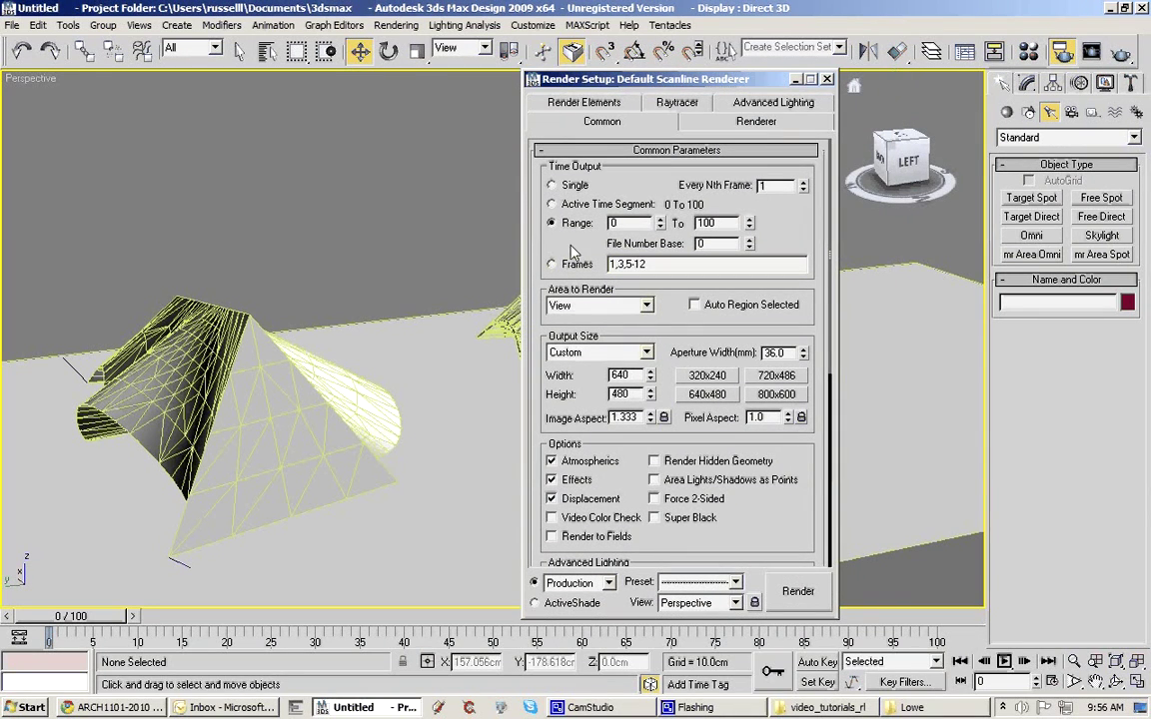
{"action": "double_click", "coordinate": [695, 224]}
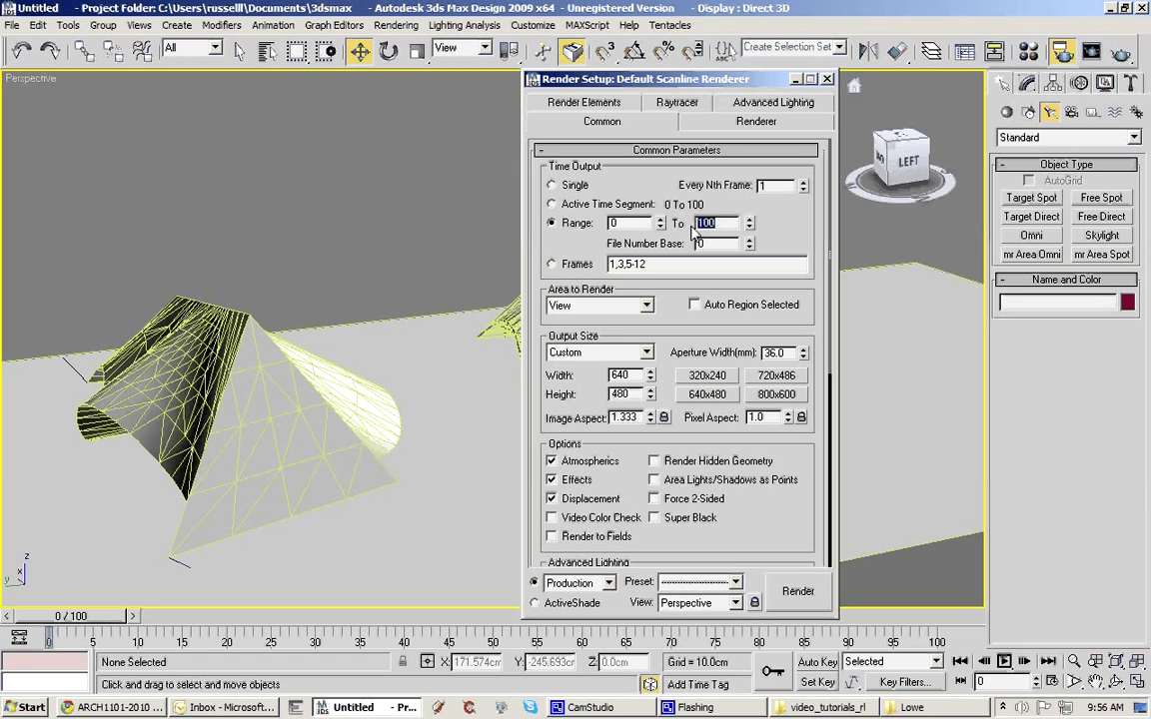
{"action": "type", "text": "40"}
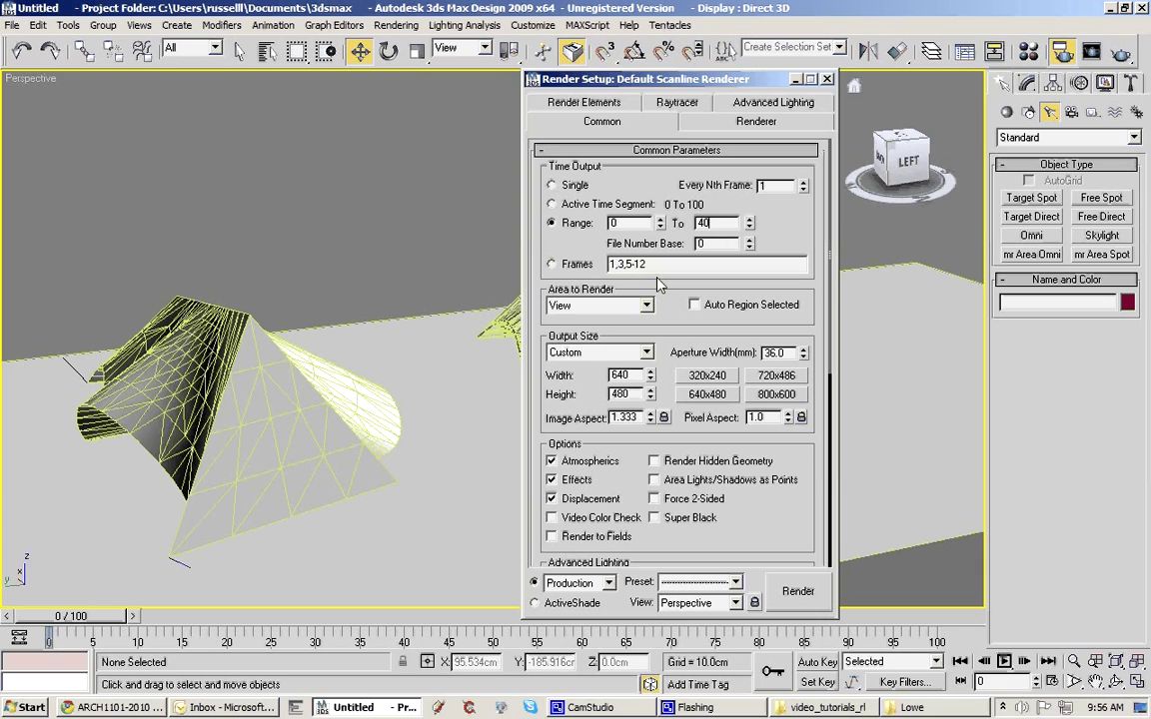
Set the render output to save on the Desktop as an AVI file named nurbs_animation.
{"action": "scroll", "coordinate": [676, 320], "scroll_direction": "down", "scroll_amount": 1}
{"action": "scroll", "coordinate": [676, 319], "scroll_direction": "down", "scroll_amount": 4}
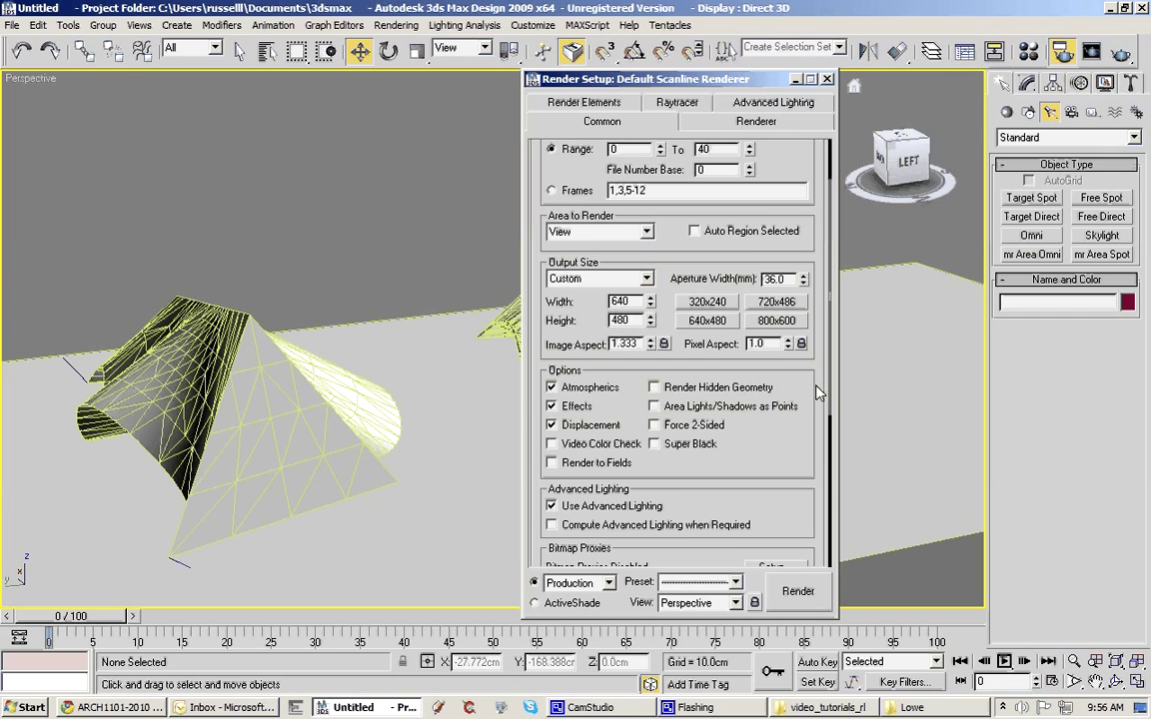
{"action": "scroll", "coordinate": [745, 347], "scroll_direction": "down", "scroll_amount": 3}
{"action": "left_click_drag", "start_coordinate": [829, 415], "coordinate": [827, 546]}
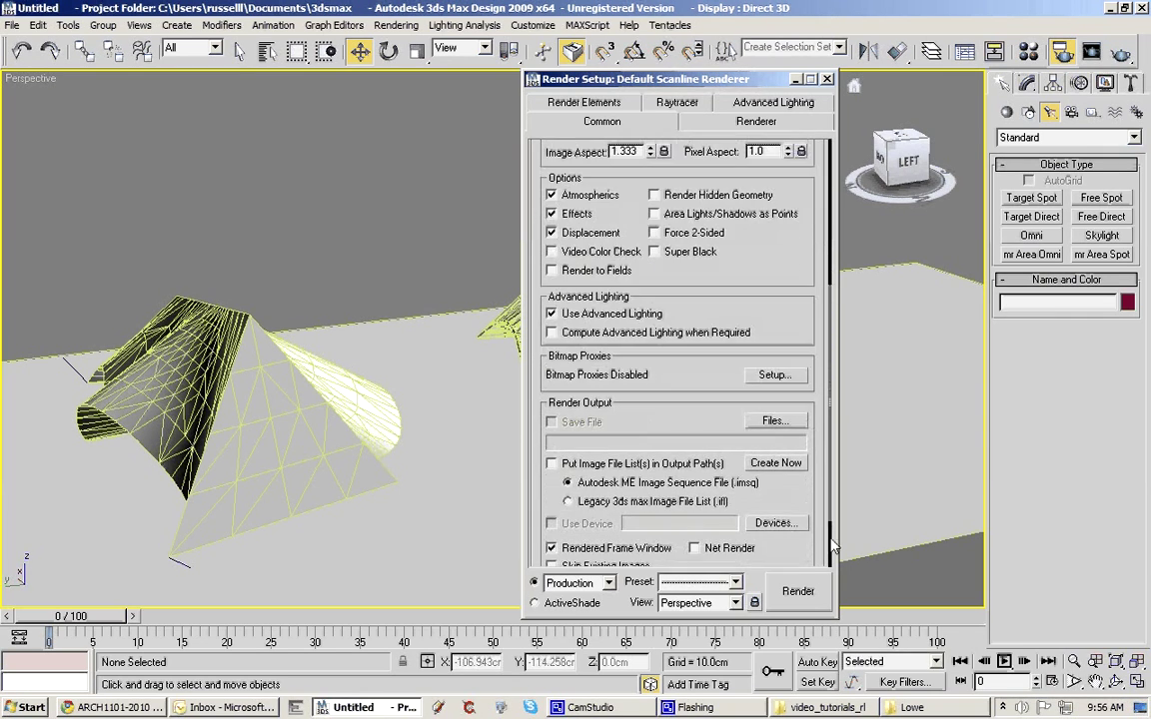
{"action": "left_click", "coordinate": [772, 420]}
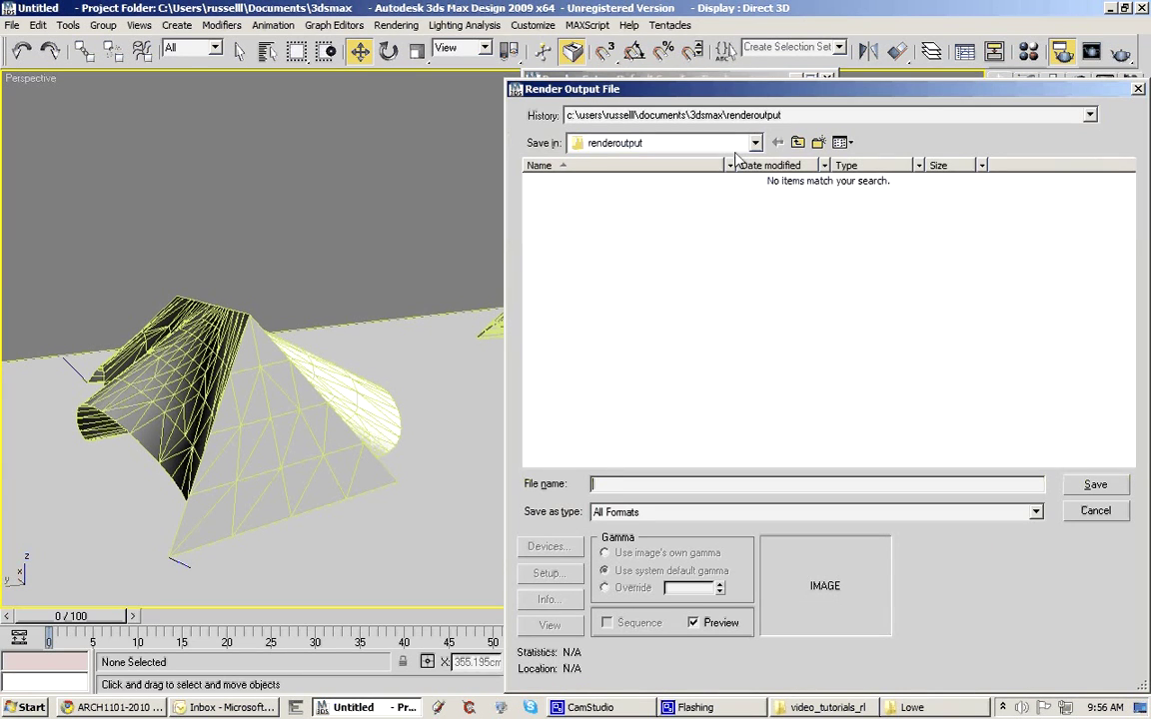
{"action": "left_click", "coordinate": [739, 143]}
{"action": "left_click", "coordinate": [660, 163]}
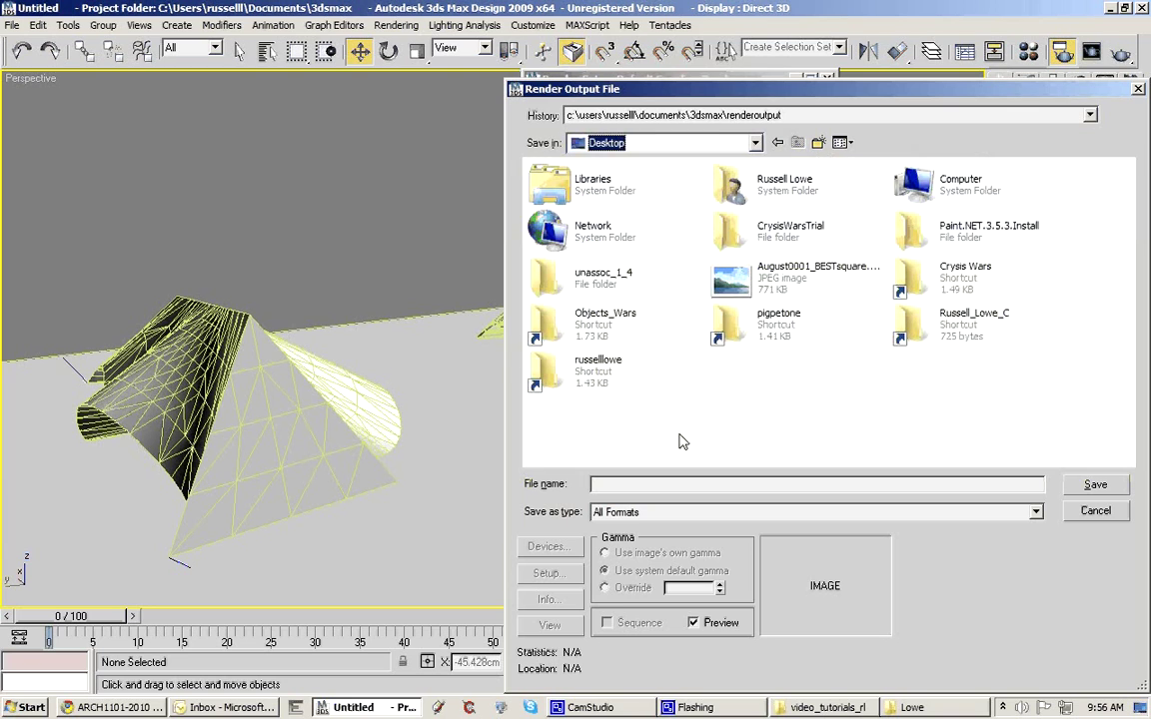
{"action": "left_click", "coordinate": [1036, 511]}
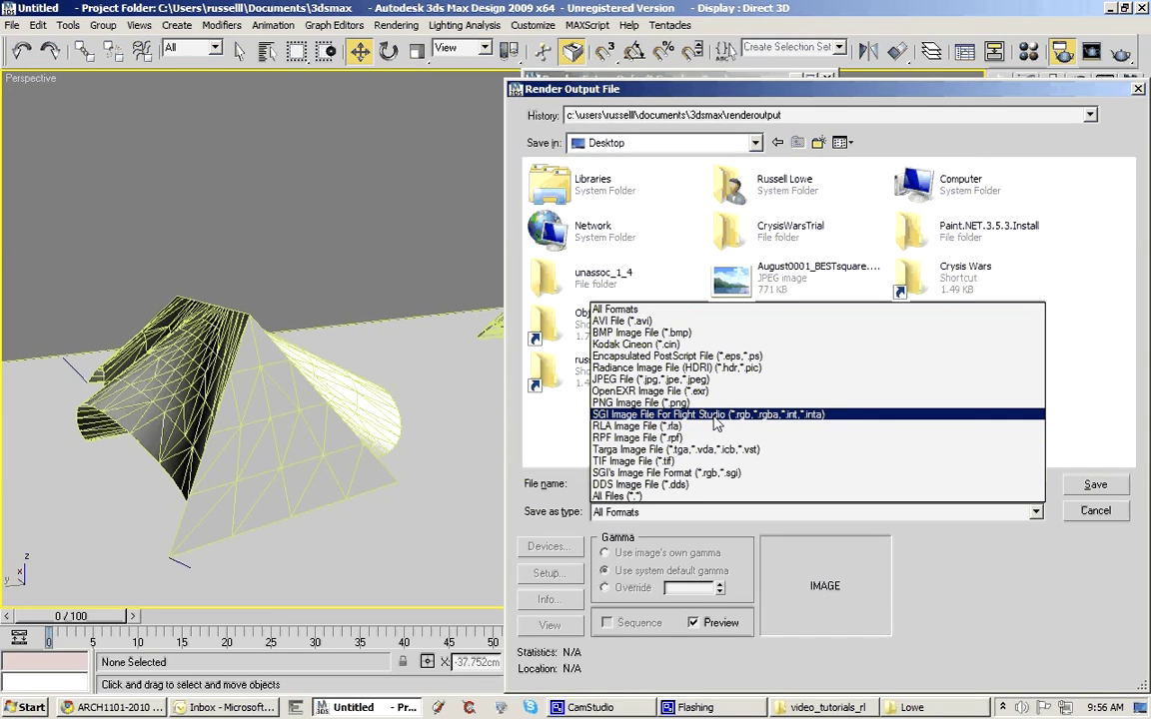
{"action": "left_click", "coordinate": [650, 322]}
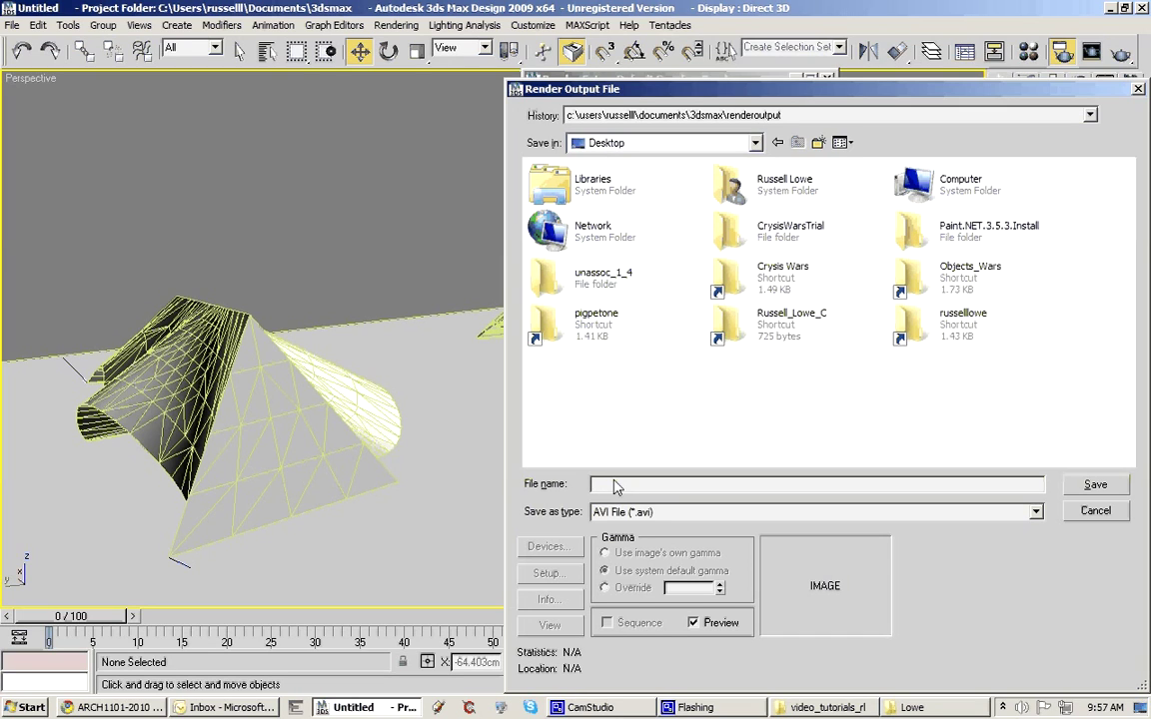
{"action": "type", "text": "nurbs"}
{"action": "type", "text": " animation"}
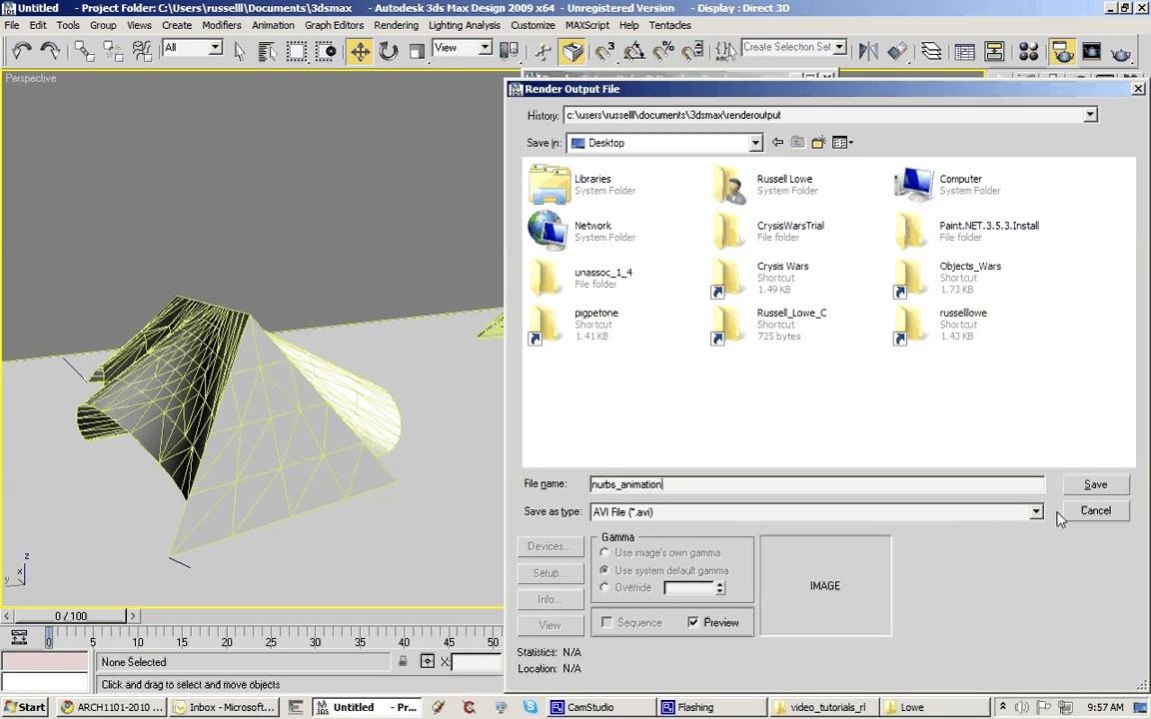
{"action": "left_click", "coordinate": [1095, 486]}
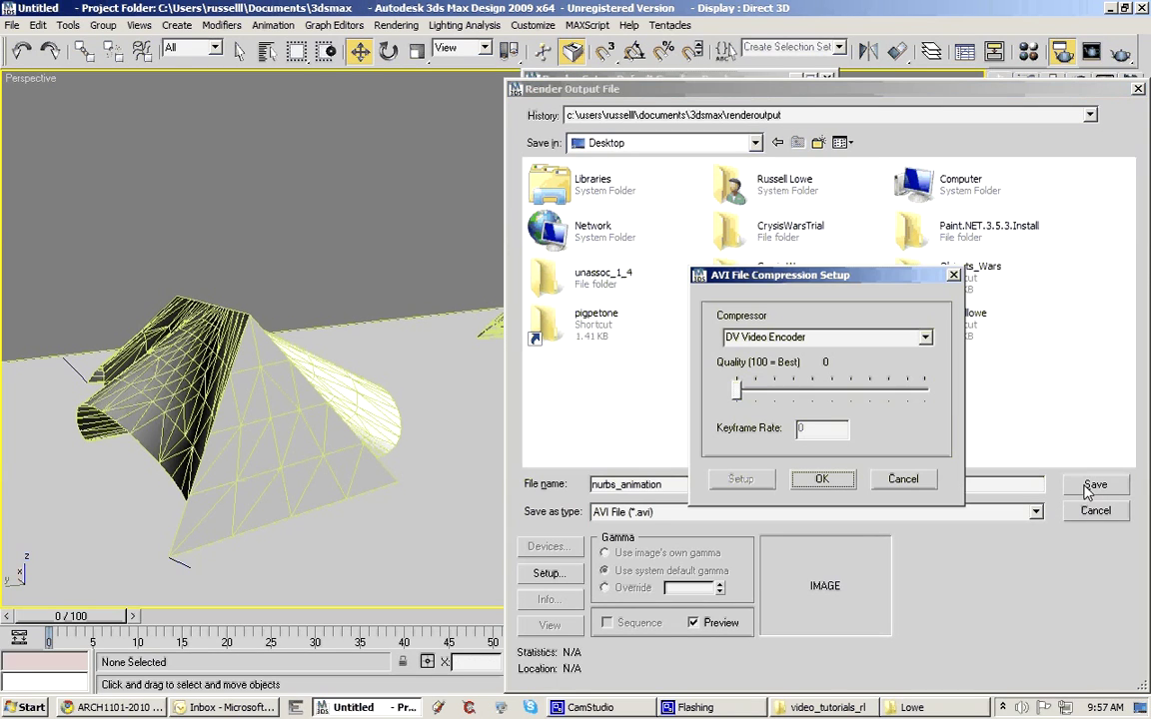
Choose the MJPEG Compressor for the AVI file and render the perspective animation.
{"action": "left_click", "coordinate": [925, 338]}
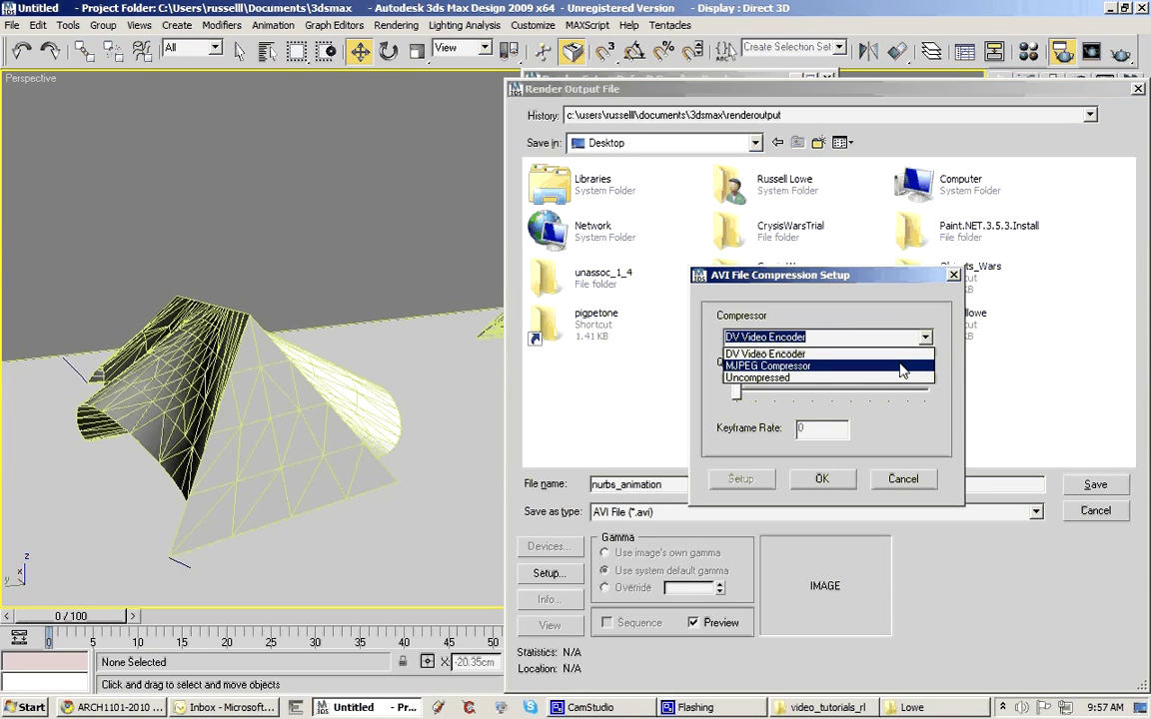
{"action": "left_click", "coordinate": [900, 367]}
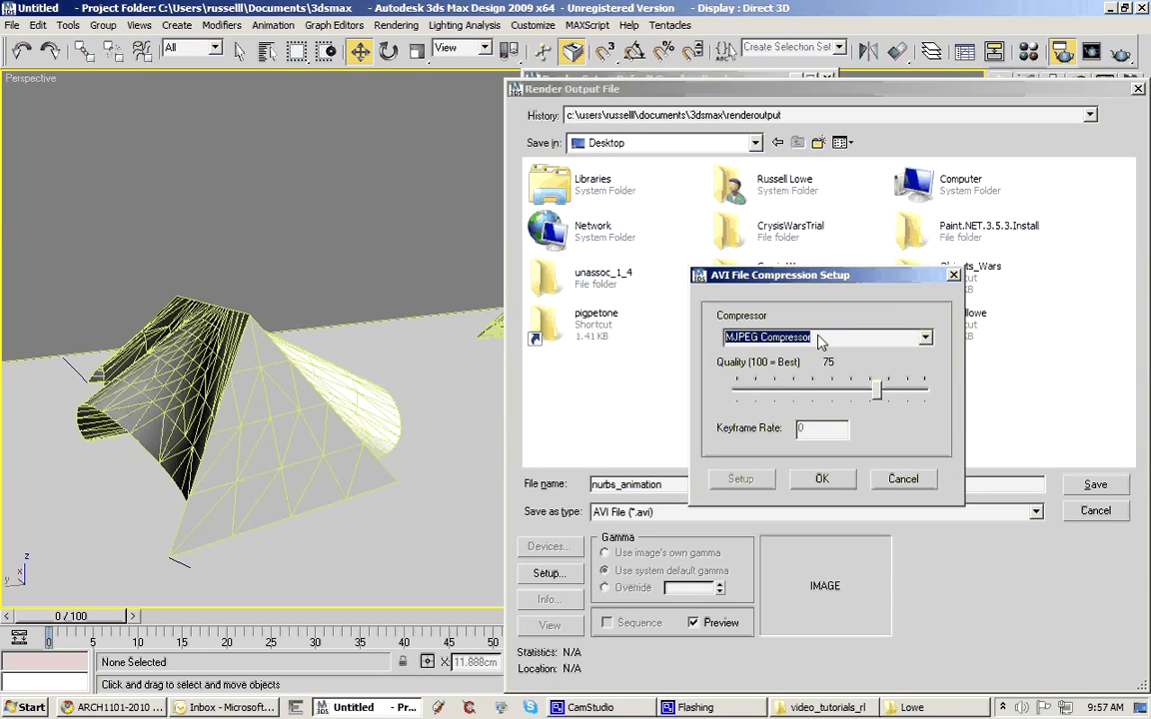
{"action": "left_click", "coordinate": [827, 340]}
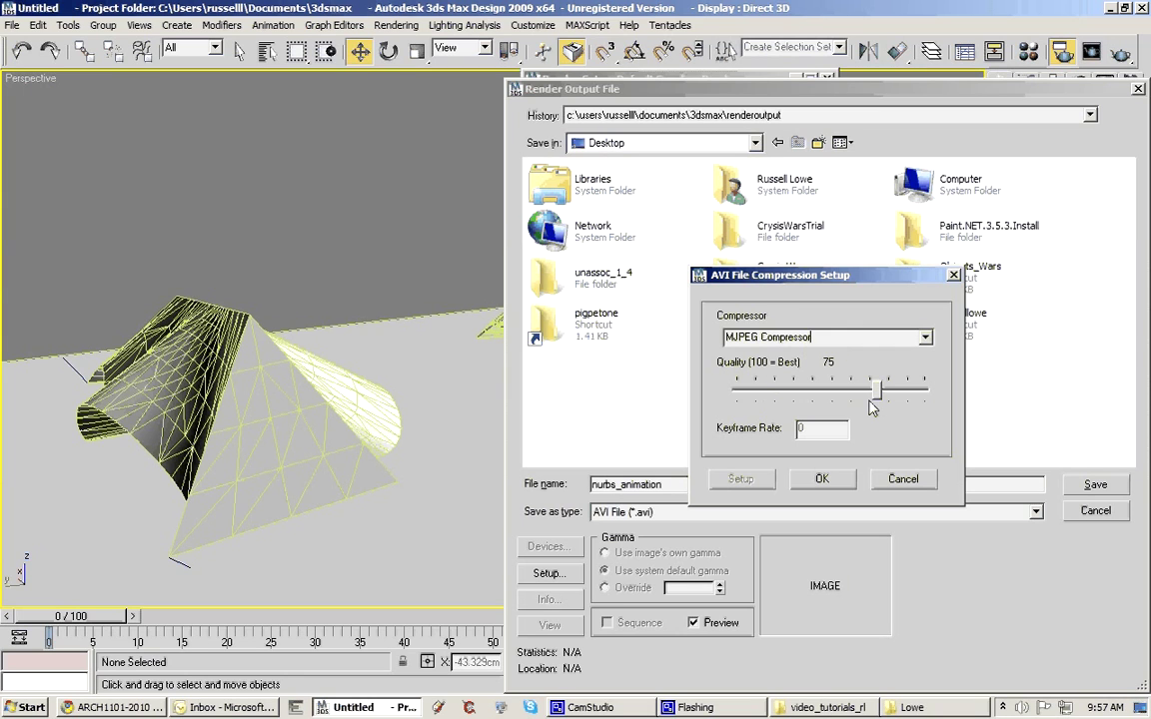
{"action": "left_click", "coordinate": [842, 485]}
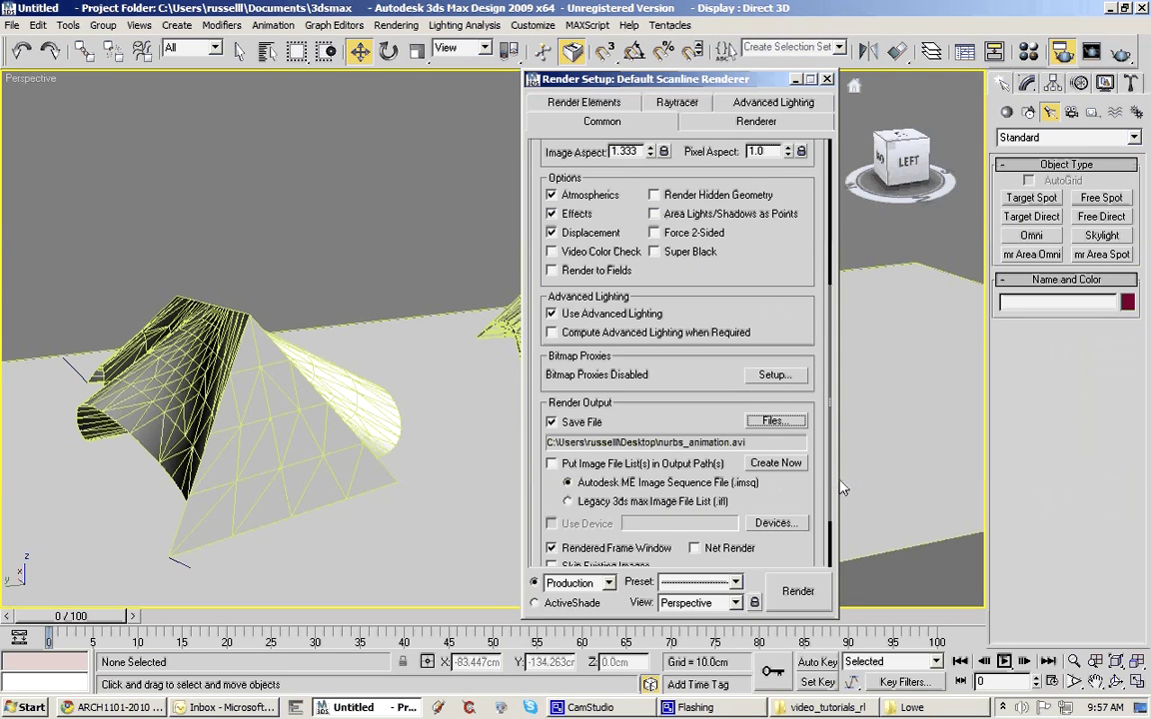
{"action": "left_click", "coordinate": [798, 591]}
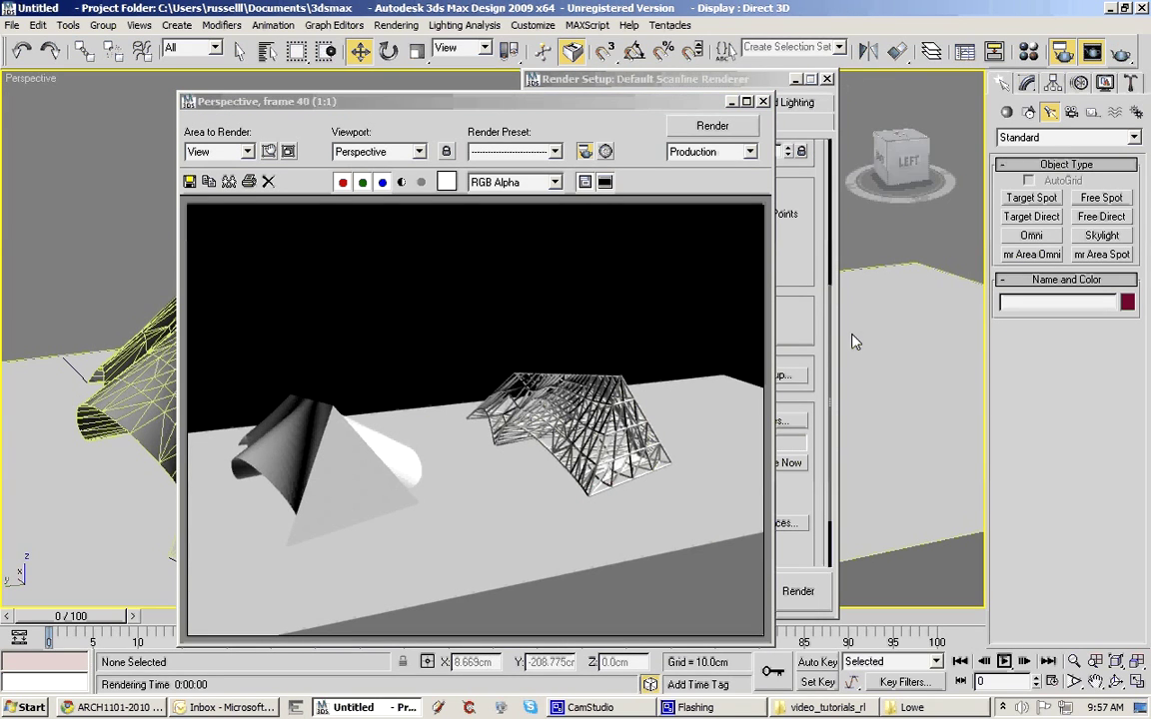
Minimize 3ds Max and the video_tutorials_rl and Lowe folder windows to reach the desktop.
{"action": "left_click", "coordinate": [1114, 8]}
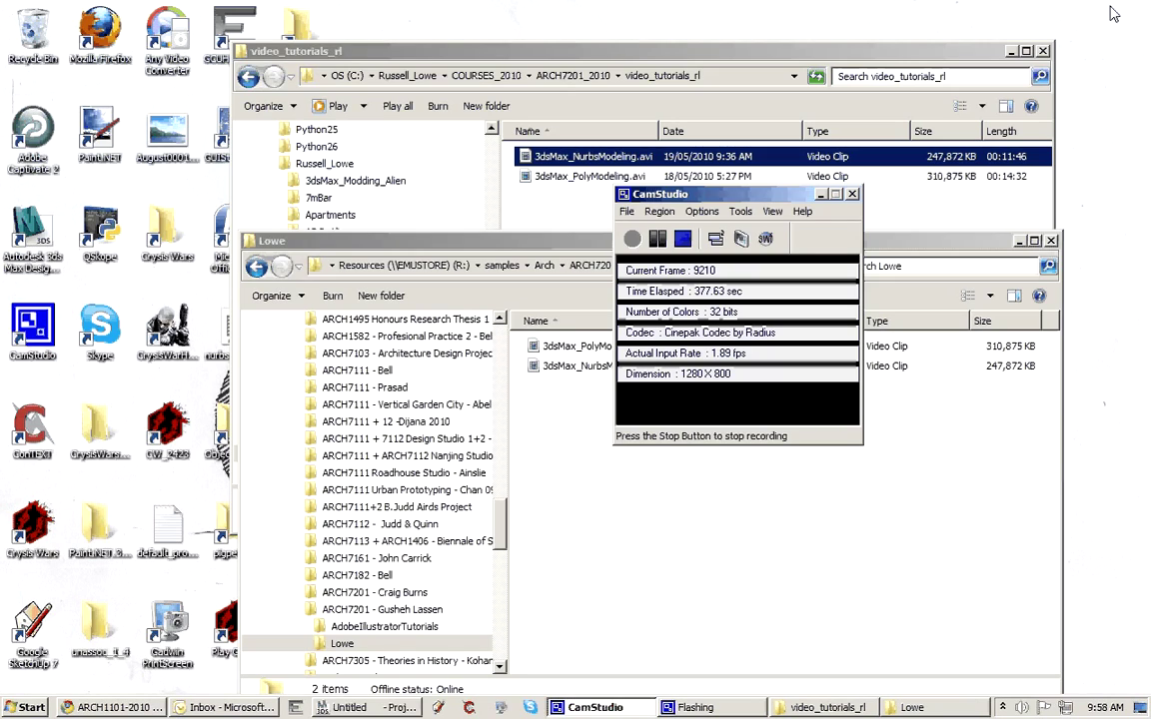
{"action": "left_click", "coordinate": [1012, 50]}
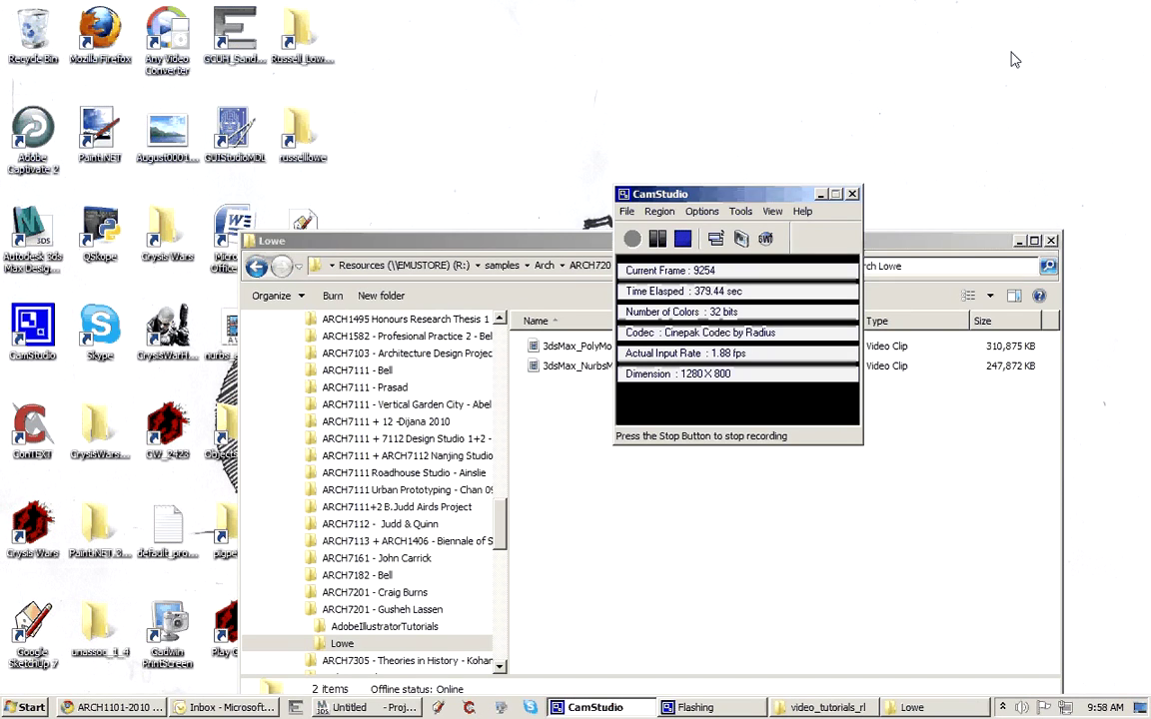
{"action": "left_click", "coordinate": [1019, 241]}
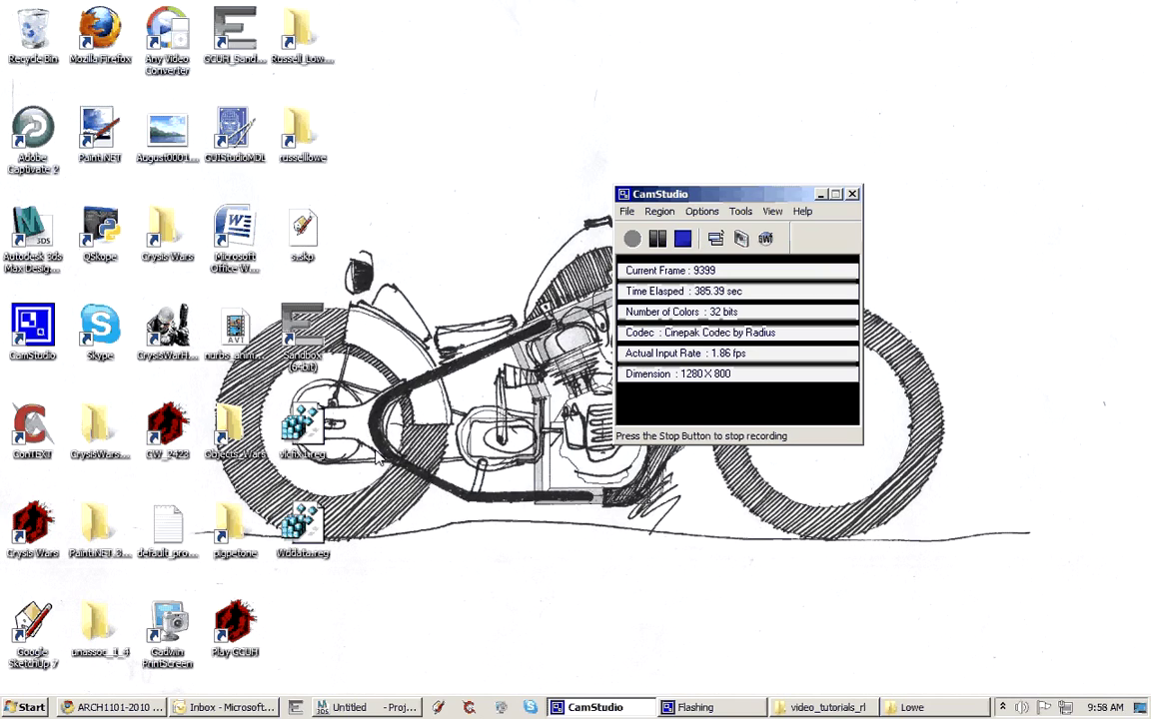
Try to play nurbs_animation.avi from the desktop in VLC media player, and close the player.
{"action": "left_click", "coordinate": [245, 330]}
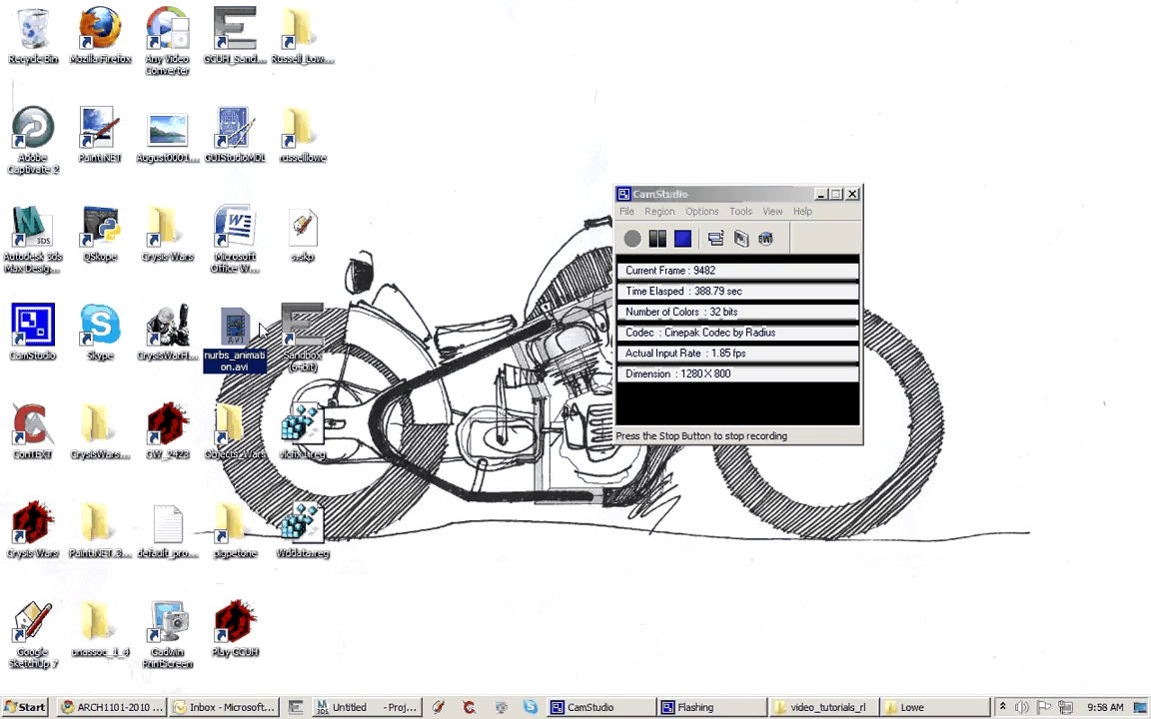
{"action": "right_click", "coordinate": [232, 331]}
{"action": "mouse_move", "coordinate": [419, 369]}
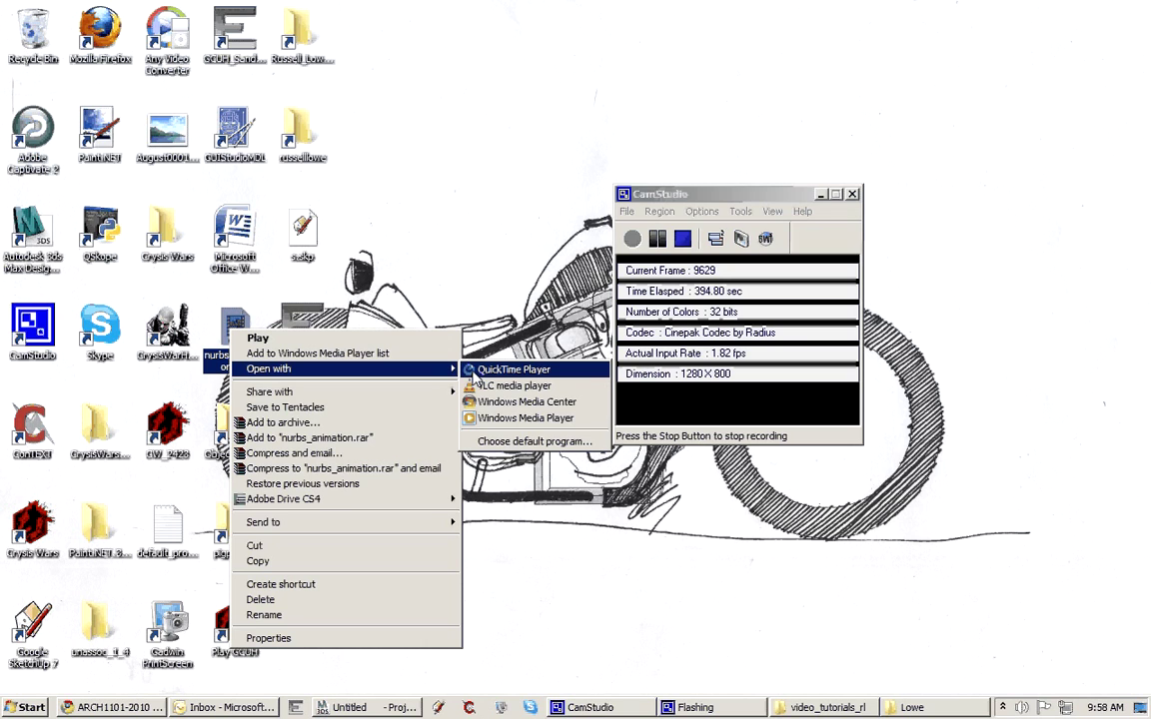
{"action": "left_click", "coordinate": [479, 385]}
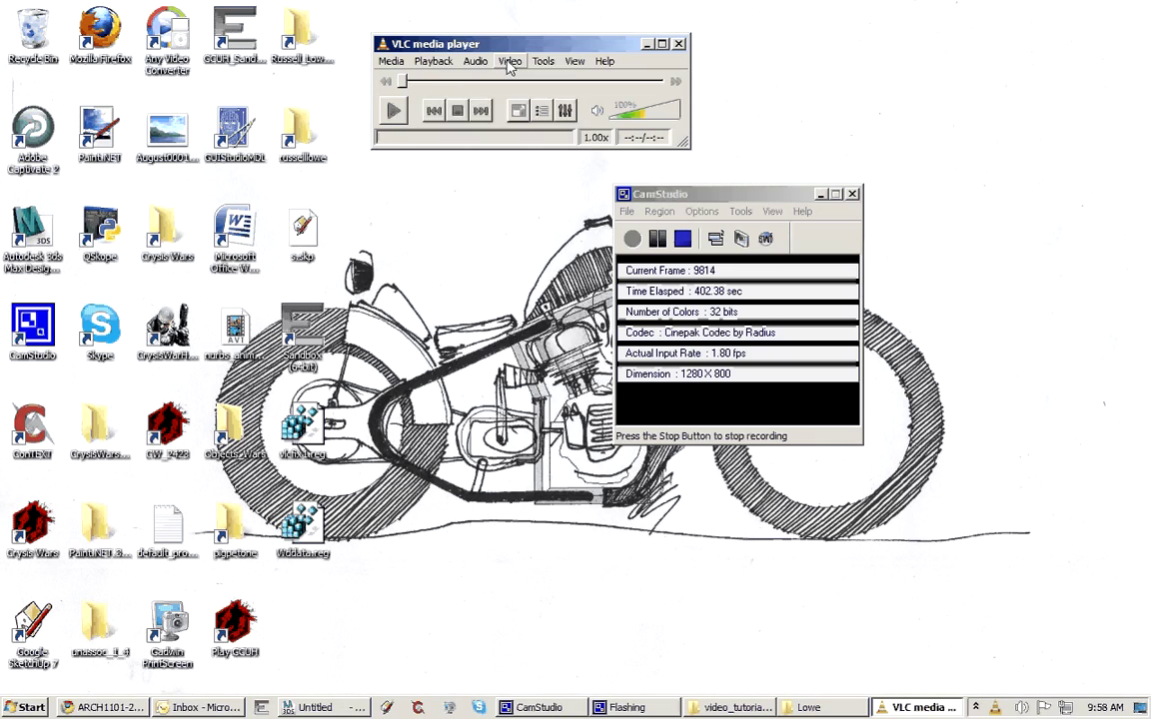
{"action": "left_click", "coordinate": [422, 62]}
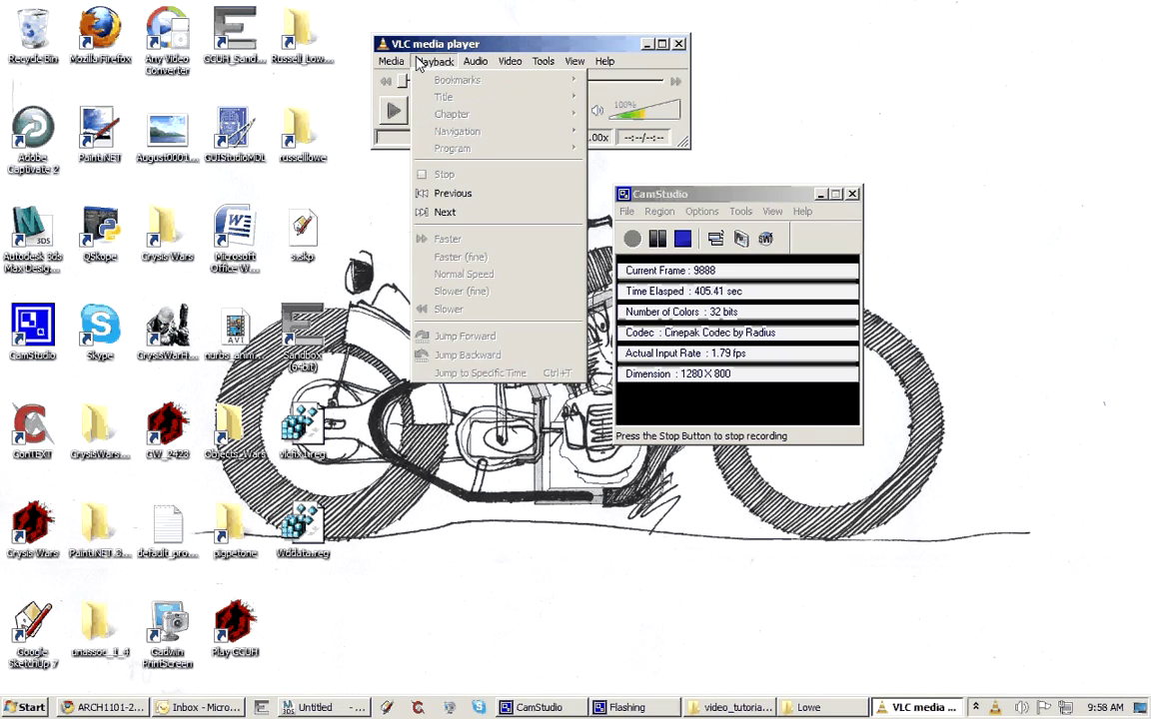
{"action": "left_click", "coordinate": [678, 44]}
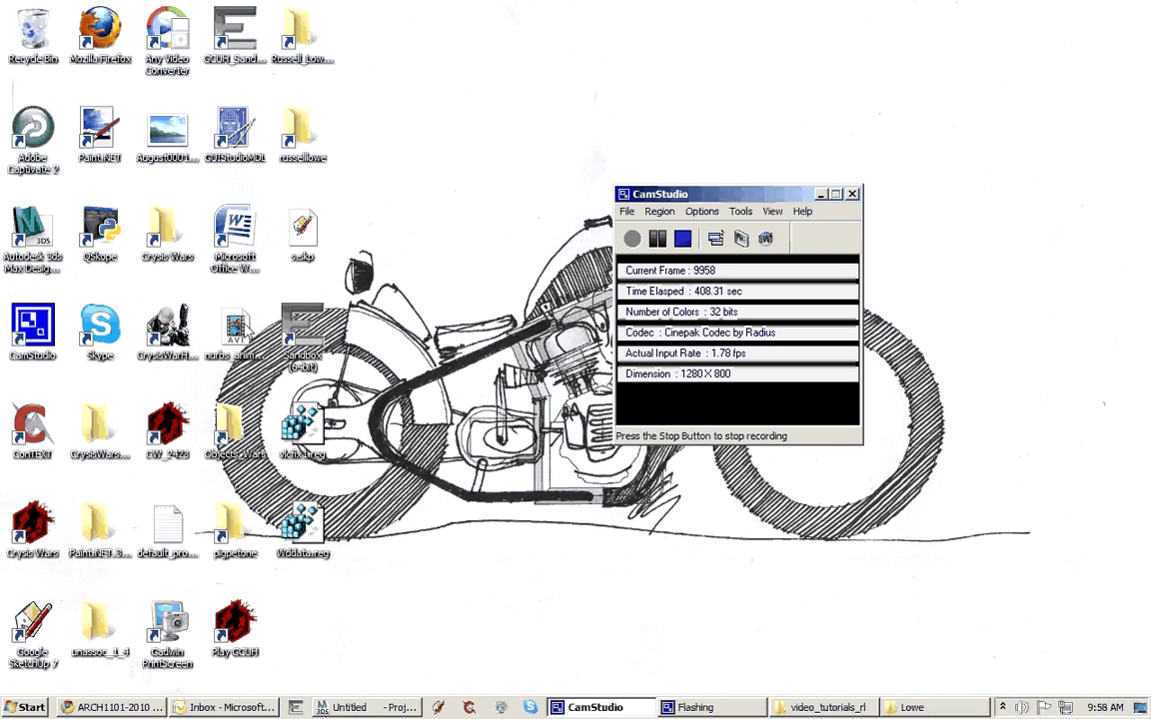
Play nurbs_animation.avi with the default player in a smaller, repositioned window, and close the player.
{"action": "left_click", "coordinate": [237, 330]}
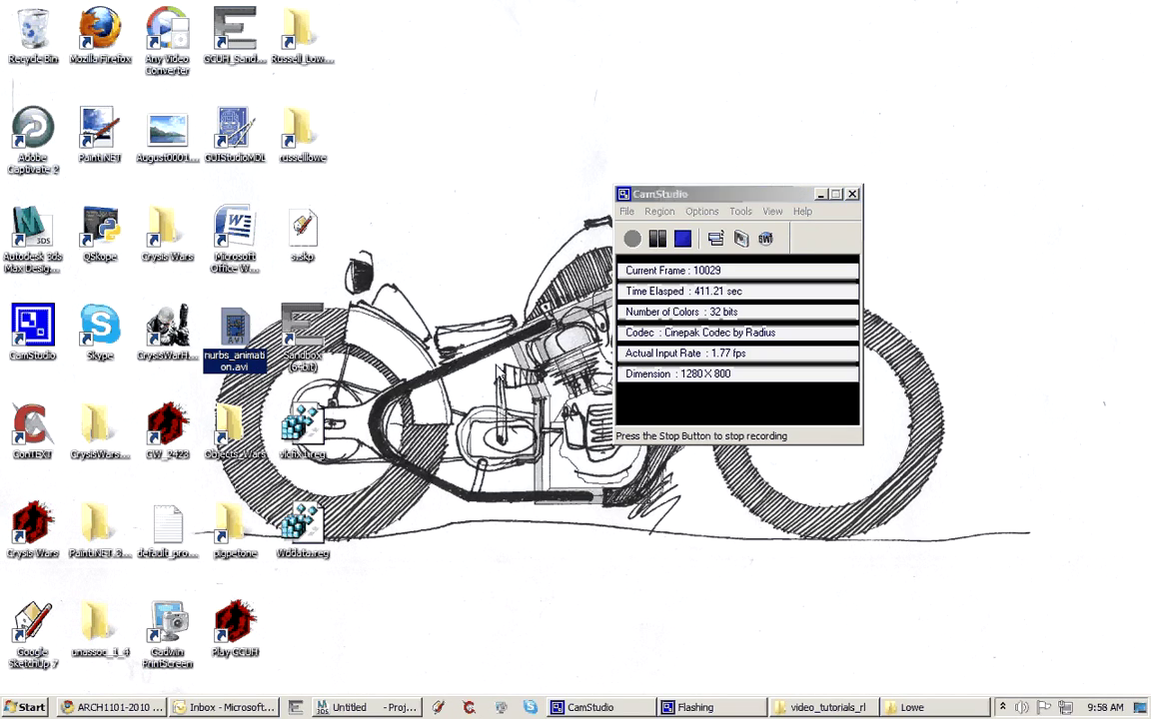
{"action": "key", "text": "Return"}
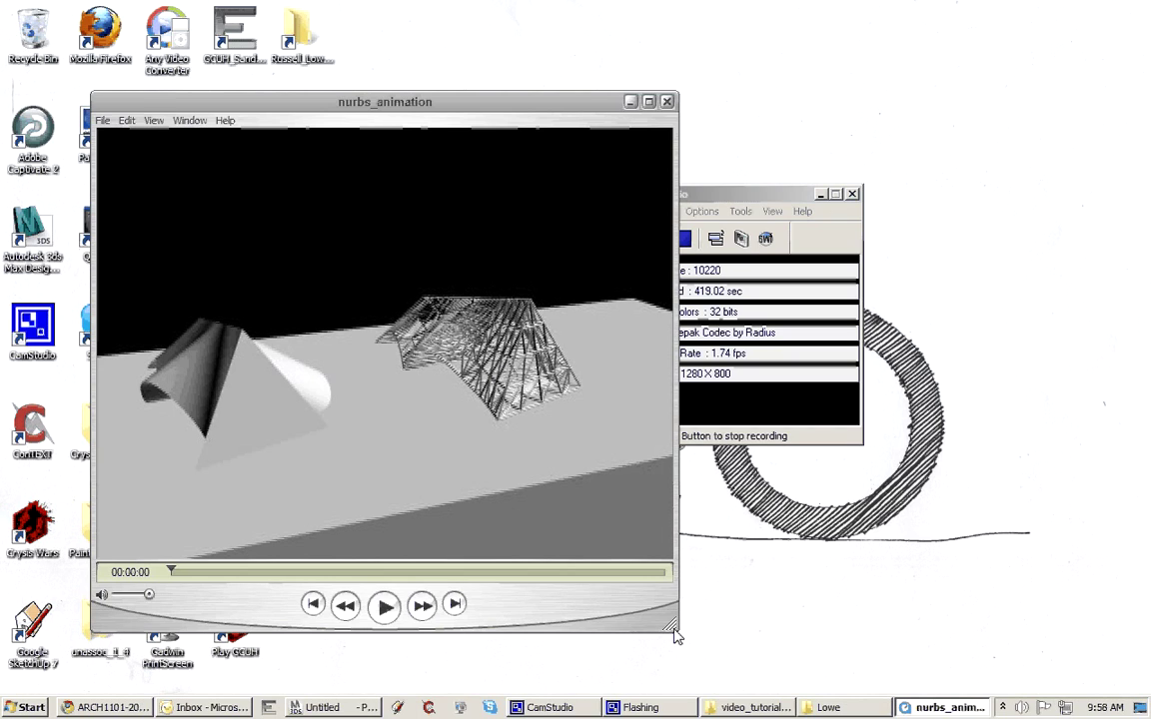
{"action": "left_click_drag", "start_coordinate": [676, 635], "coordinate": [411, 432]}
{"action": "left_click_drag", "start_coordinate": [303, 107], "coordinate": [476, 162]}
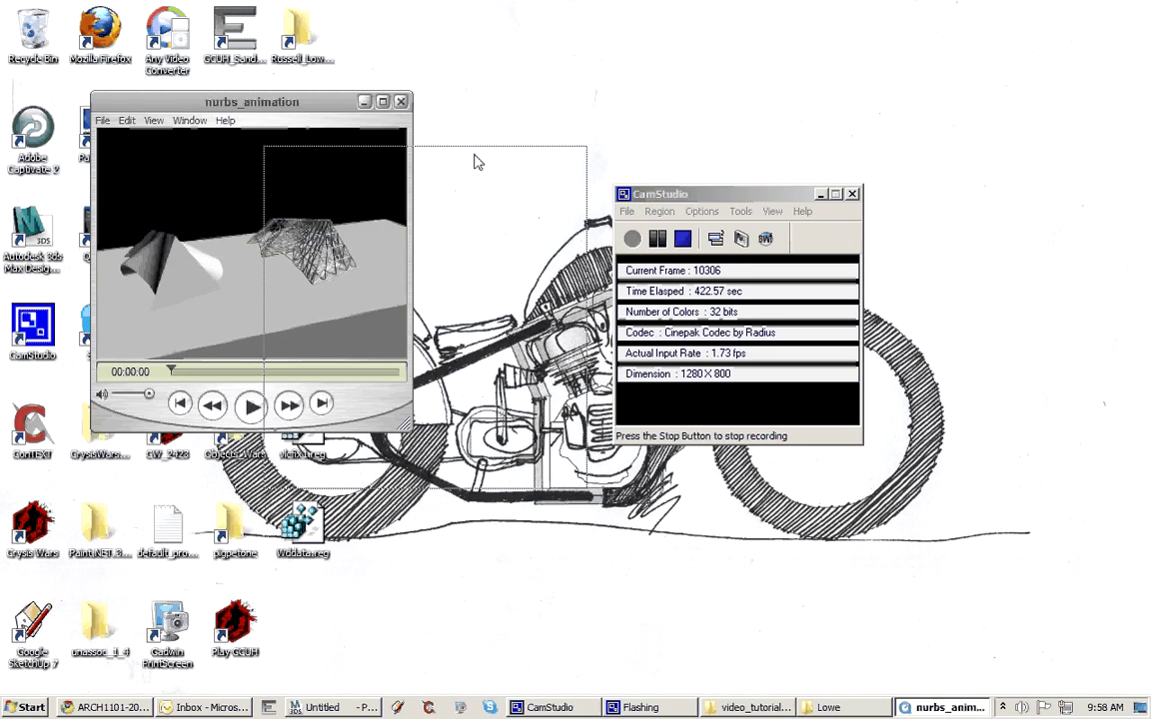
{"action": "left_click_drag", "start_coordinate": [477, 162], "coordinate": [478, 162]}
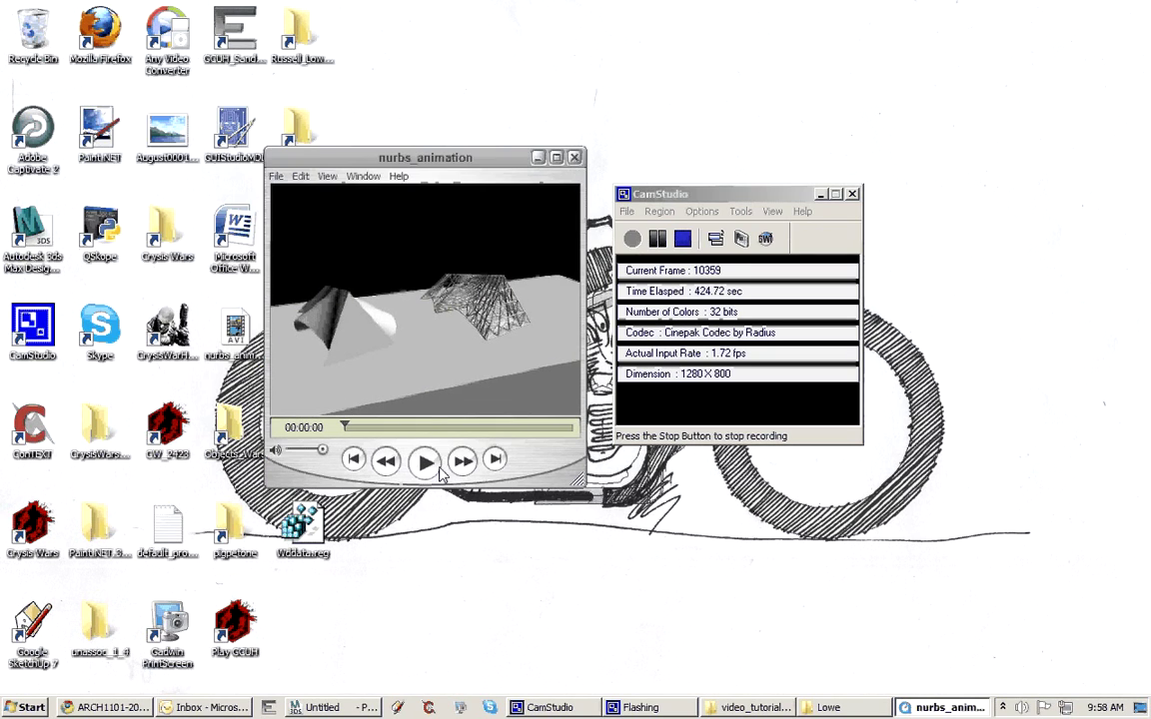
{"action": "left_click", "coordinate": [437, 466]}
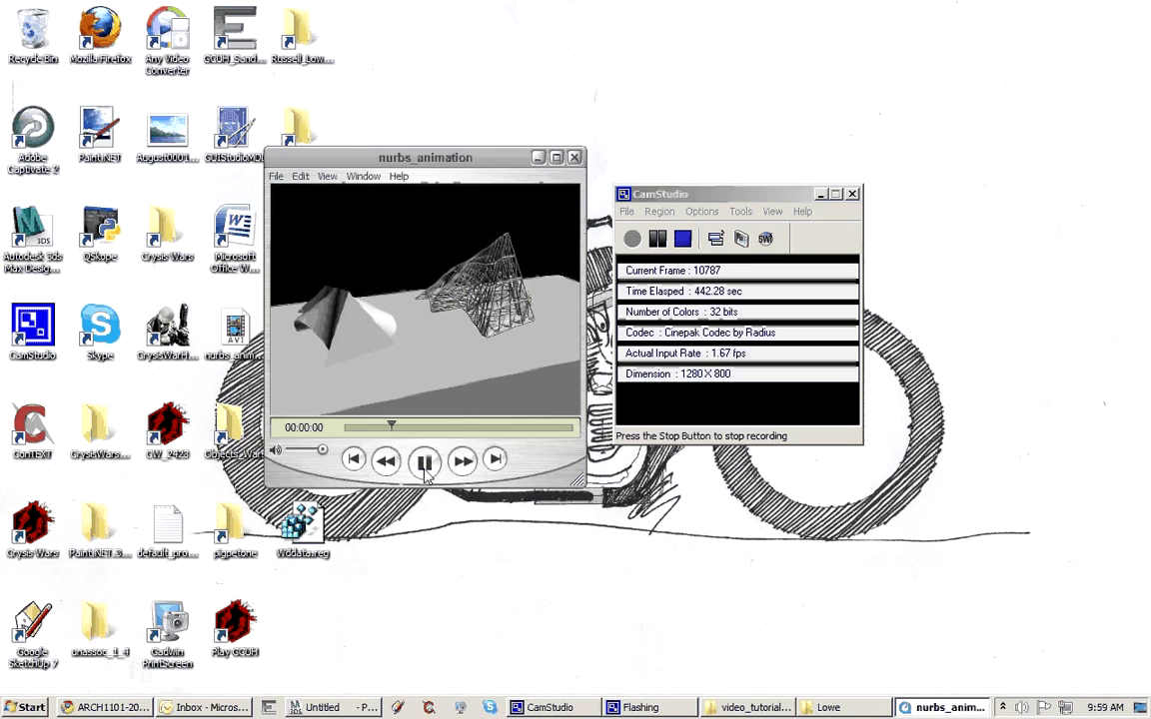
{"action": "left_click", "coordinate": [575, 158]}
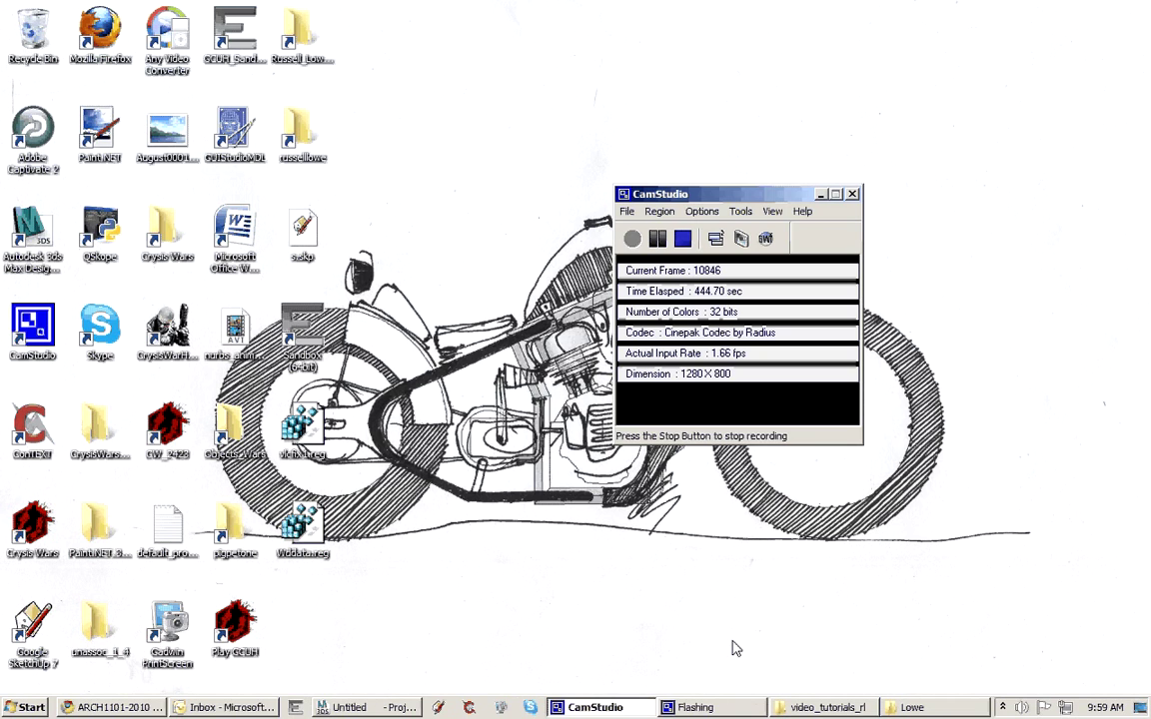
Switch back to 3ds Max and close the rendered frame window and the render settings.
{"action": "left_click", "coordinate": [366, 707]}
{"action": "left_click", "coordinate": [764, 103]}
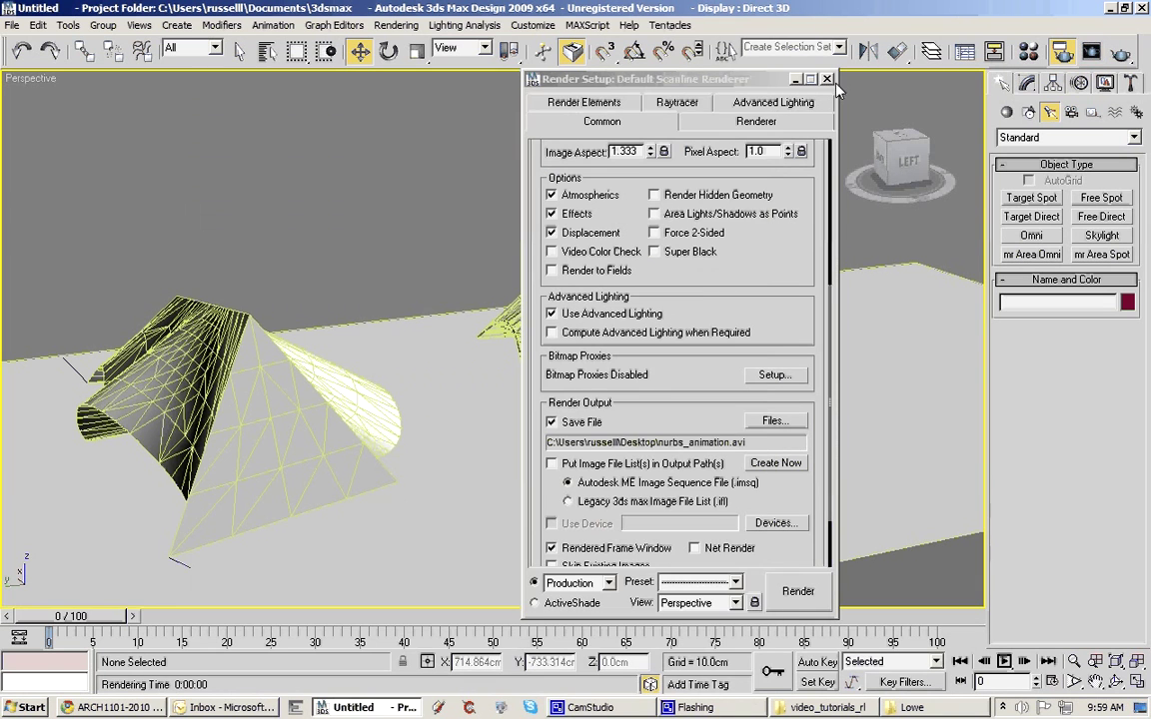
{"action": "left_click", "coordinate": [826, 80]}
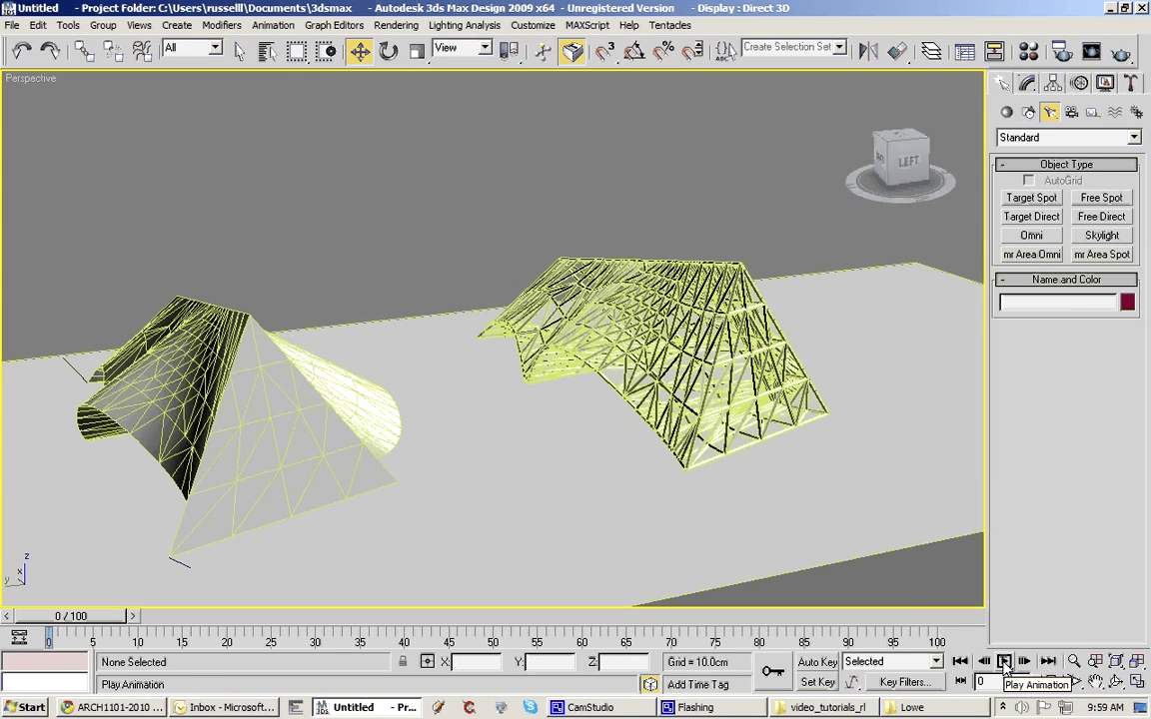
Set the animation to a custom frame rate of 15 FPS in the time configuration.
{"action": "right_click", "coordinate": [1004, 662]}
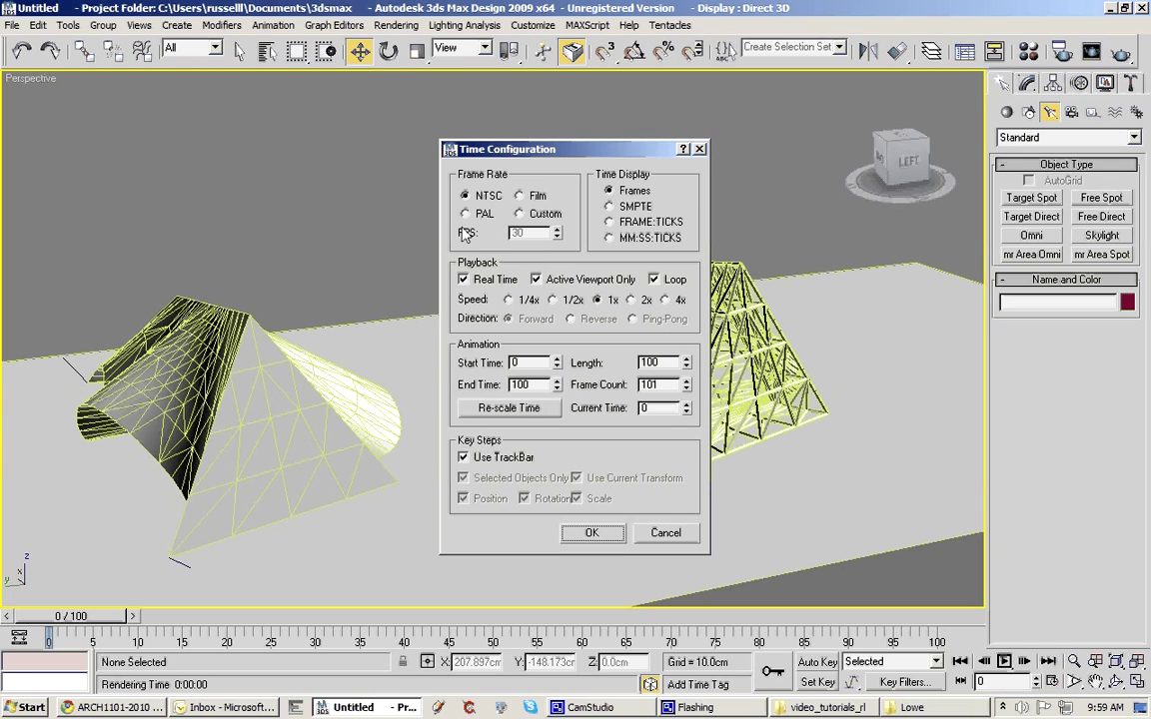
{"action": "left_click", "coordinate": [519, 214]}
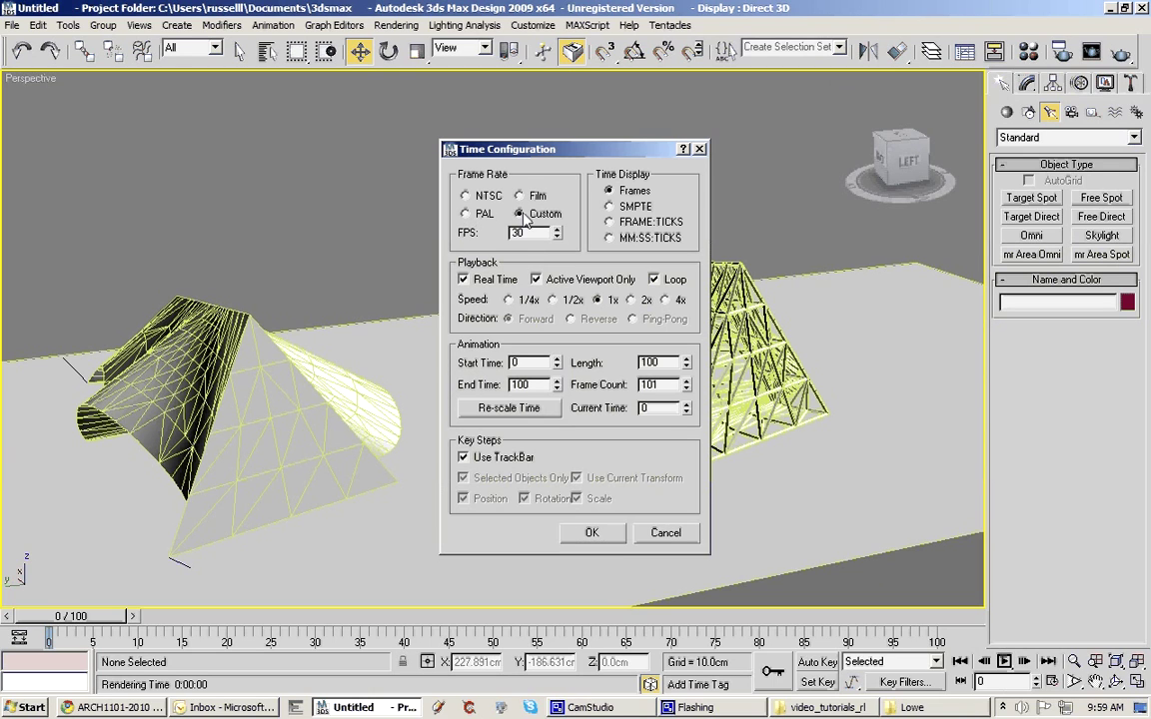
{"action": "left_click_drag", "start_coordinate": [539, 231], "coordinate": [508, 229]}
{"action": "type", "text": "10"}
{"action": "double_click", "coordinate": [509, 235]}
{"action": "type", "text": "15"}
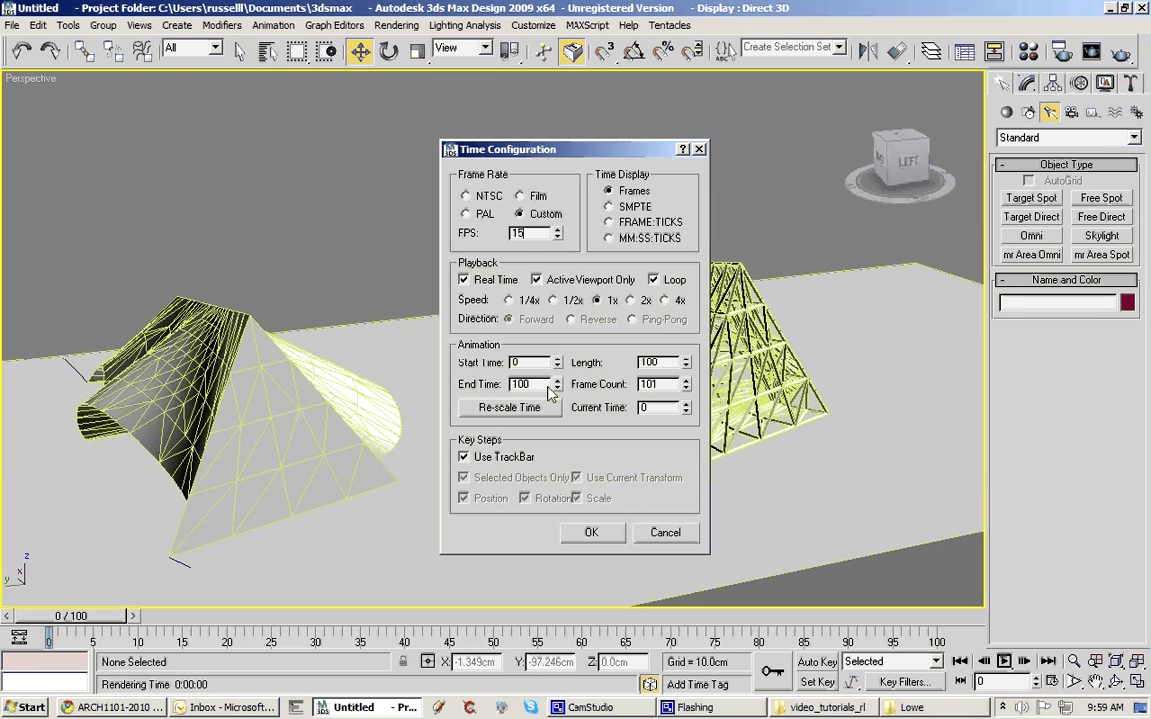
Re-scale the animation time to frames 0 to 50, apply the time configuration, and preview the playback.
{"action": "left_click", "coordinate": [511, 409]}
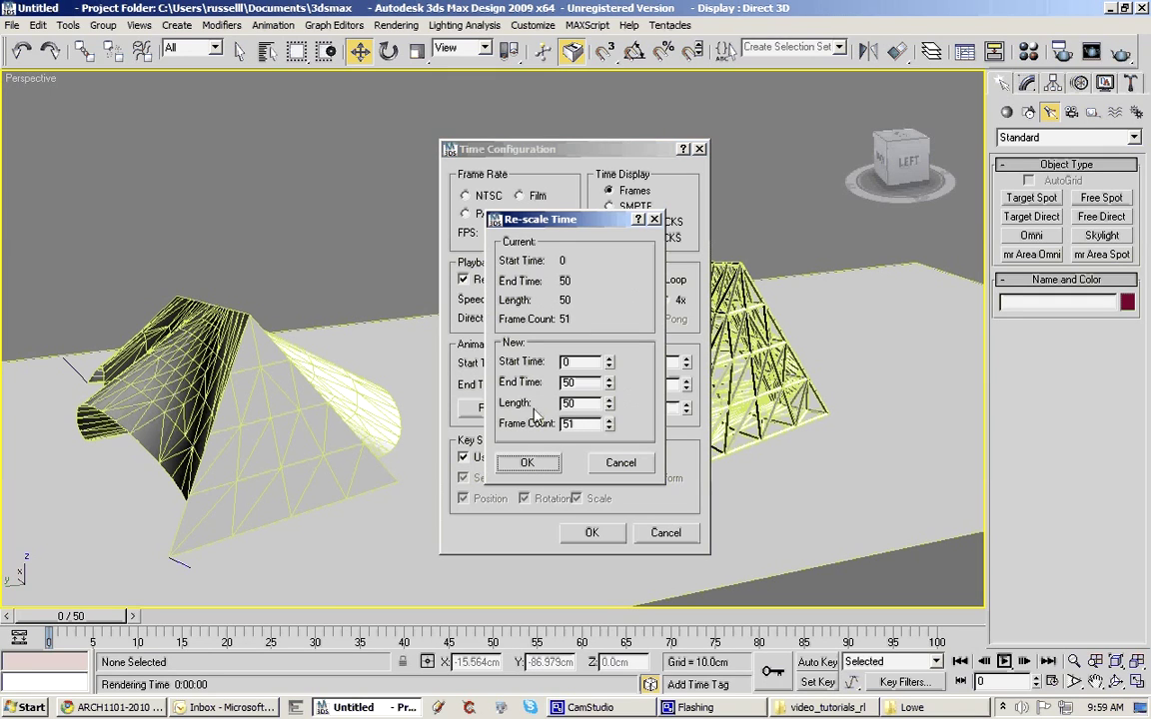
{"action": "left_click", "coordinate": [528, 463]}
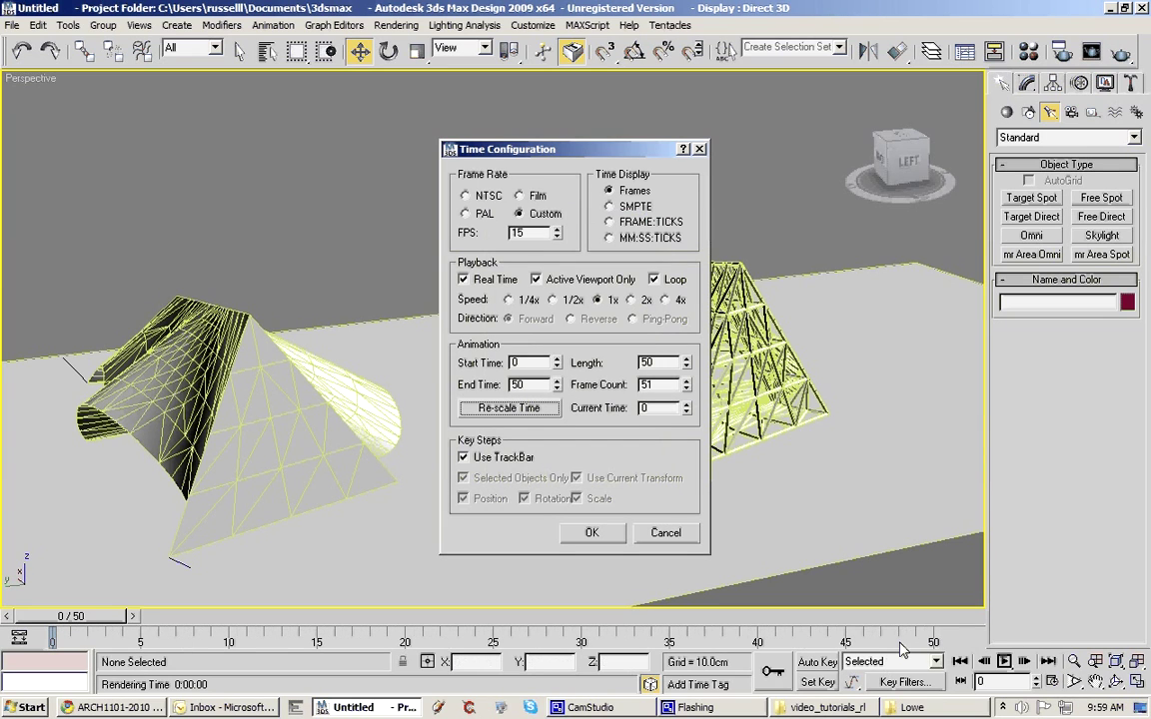
{"action": "left_click", "coordinate": [611, 540]}
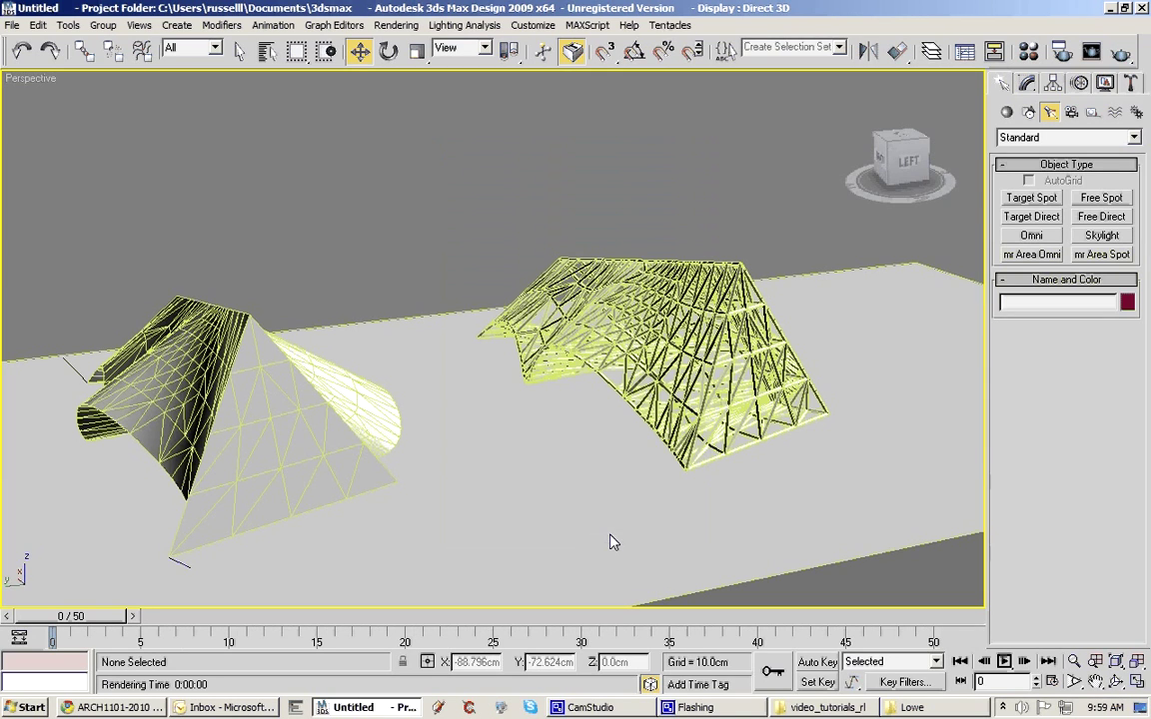
{"action": "left_click", "coordinate": [1005, 661]}
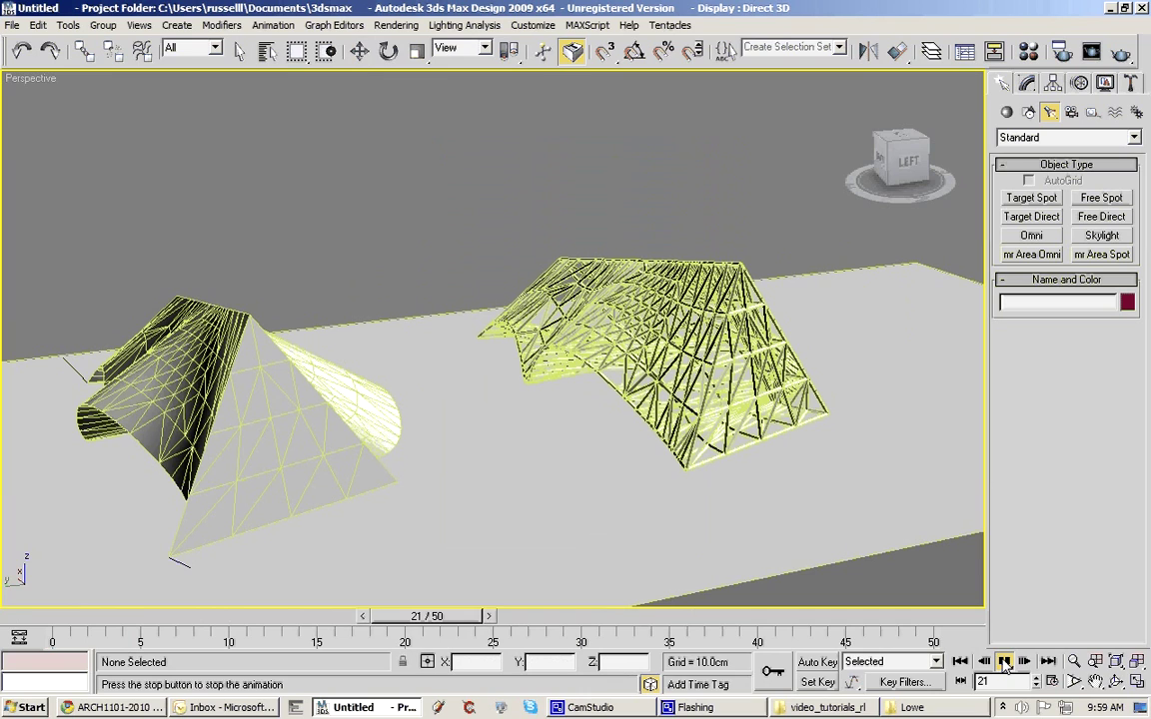
{"action": "left_click", "coordinate": [1005, 661]}
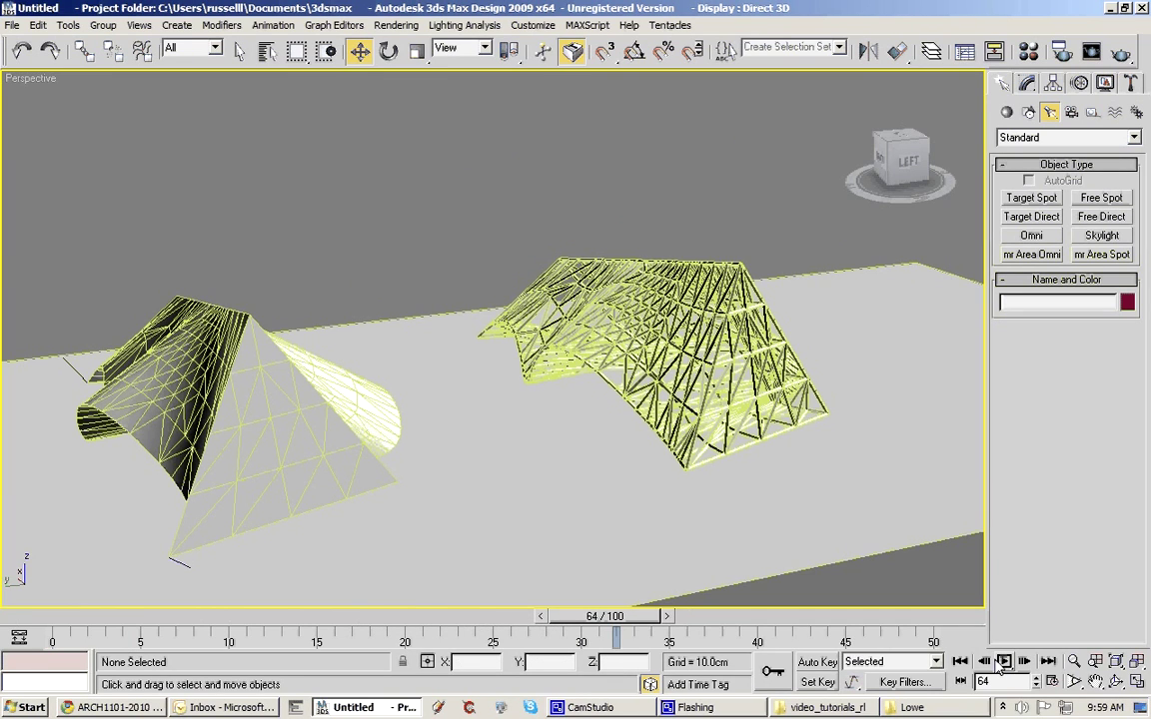
Reapply the custom frame rate of 15 FPS in the time configuration and play the animation in the viewport.
{"action": "right_click", "coordinate": [1001, 664]}
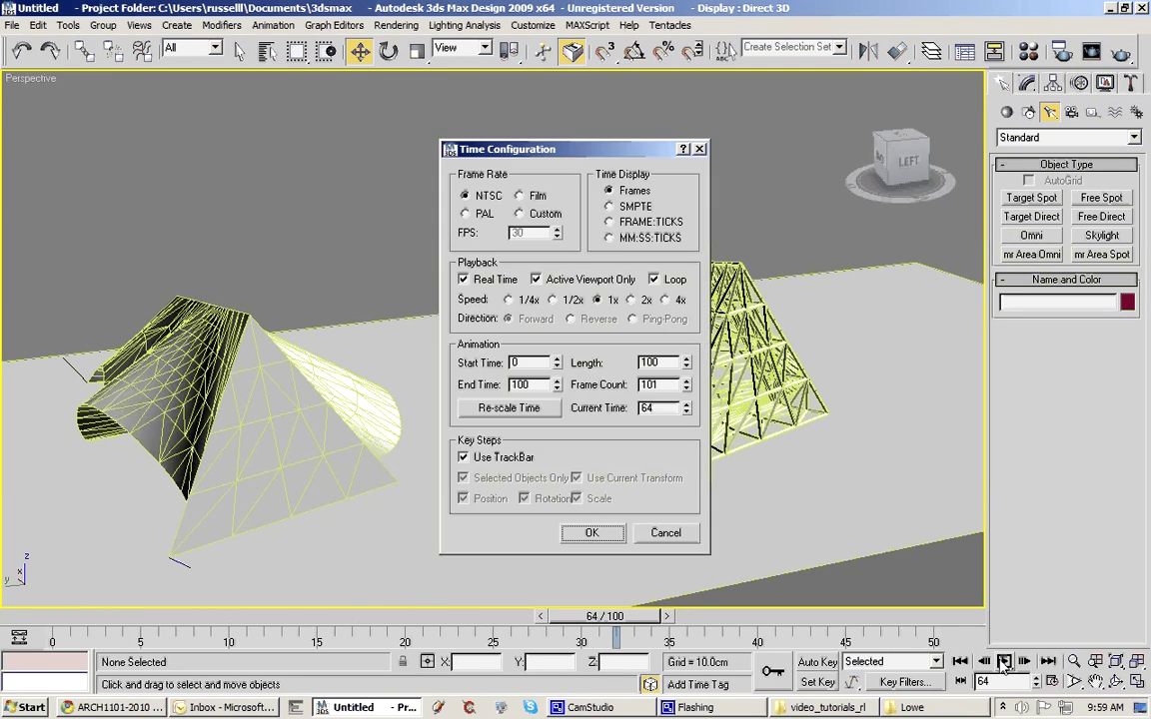
{"action": "left_click", "coordinate": [520, 214]}
{"action": "left_click_drag", "start_coordinate": [530, 233], "coordinate": [505, 240]}
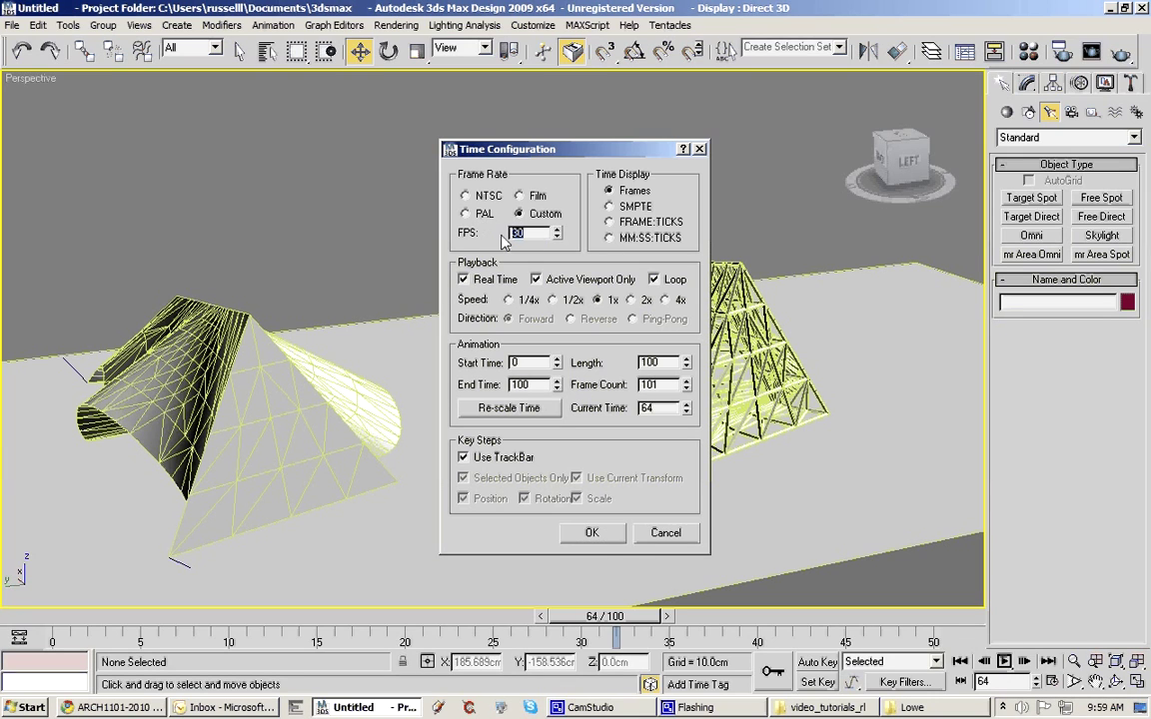
{"action": "type", "text": "15"}
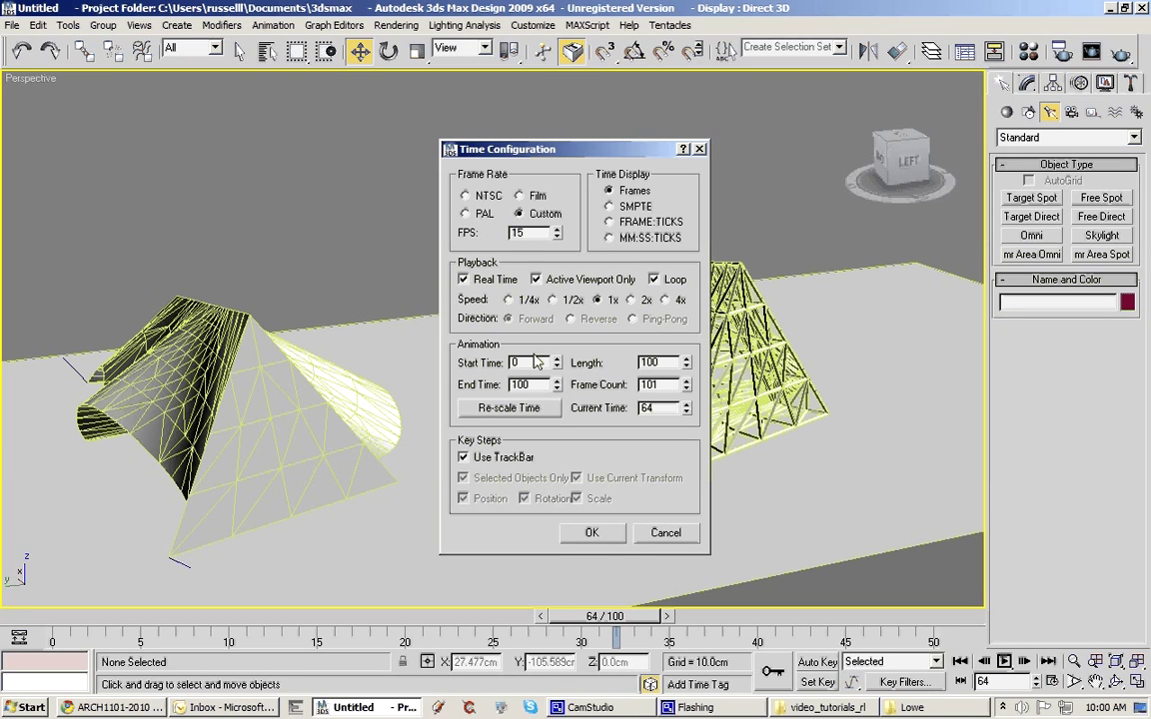
{"action": "left_click", "coordinate": [592, 532]}
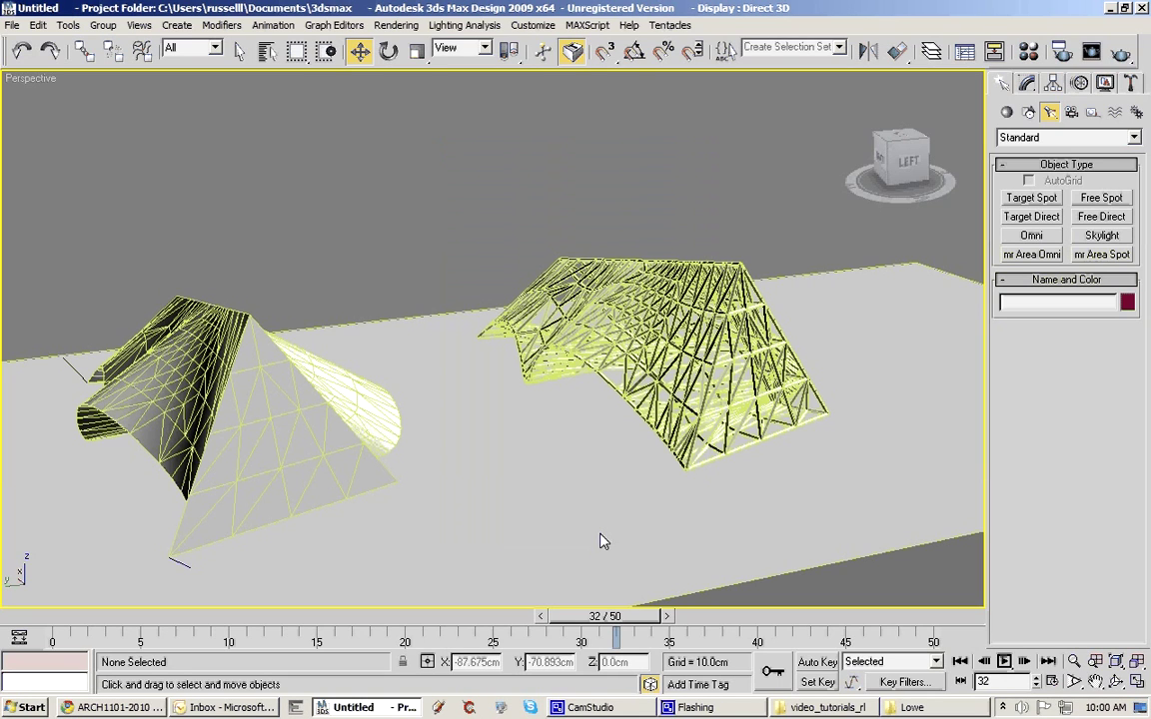
{"action": "left_click", "coordinate": [1004, 662]}
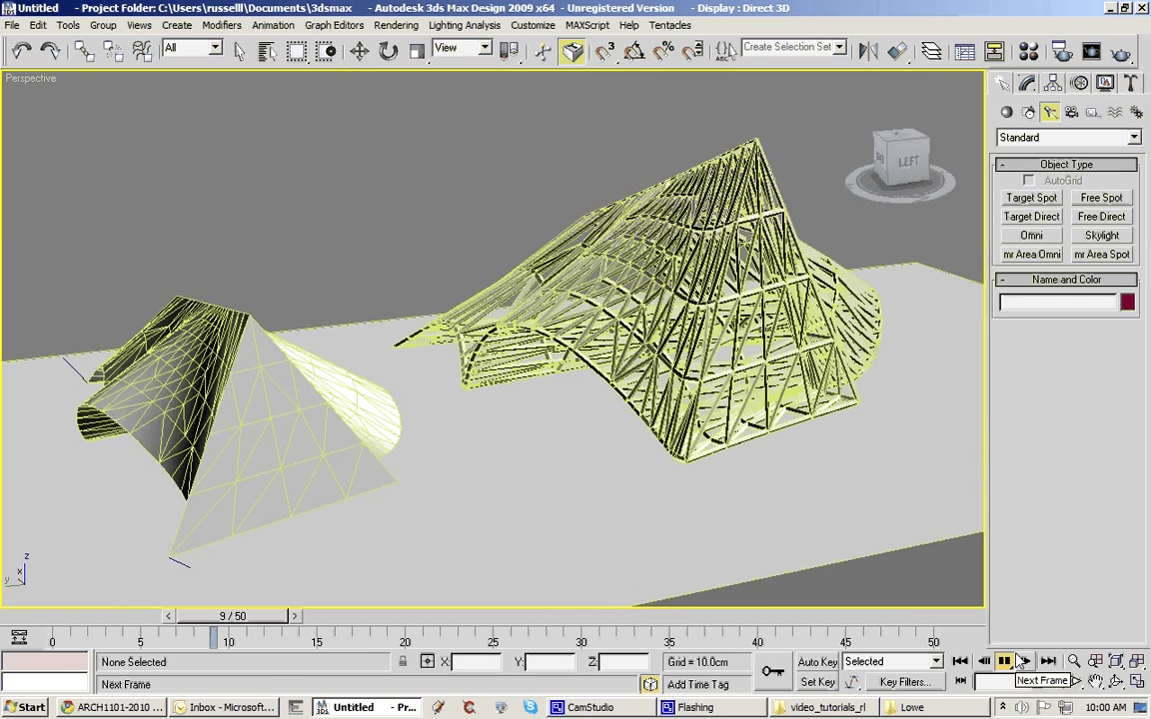
{"action": "left_click", "coordinate": [1006, 661]}
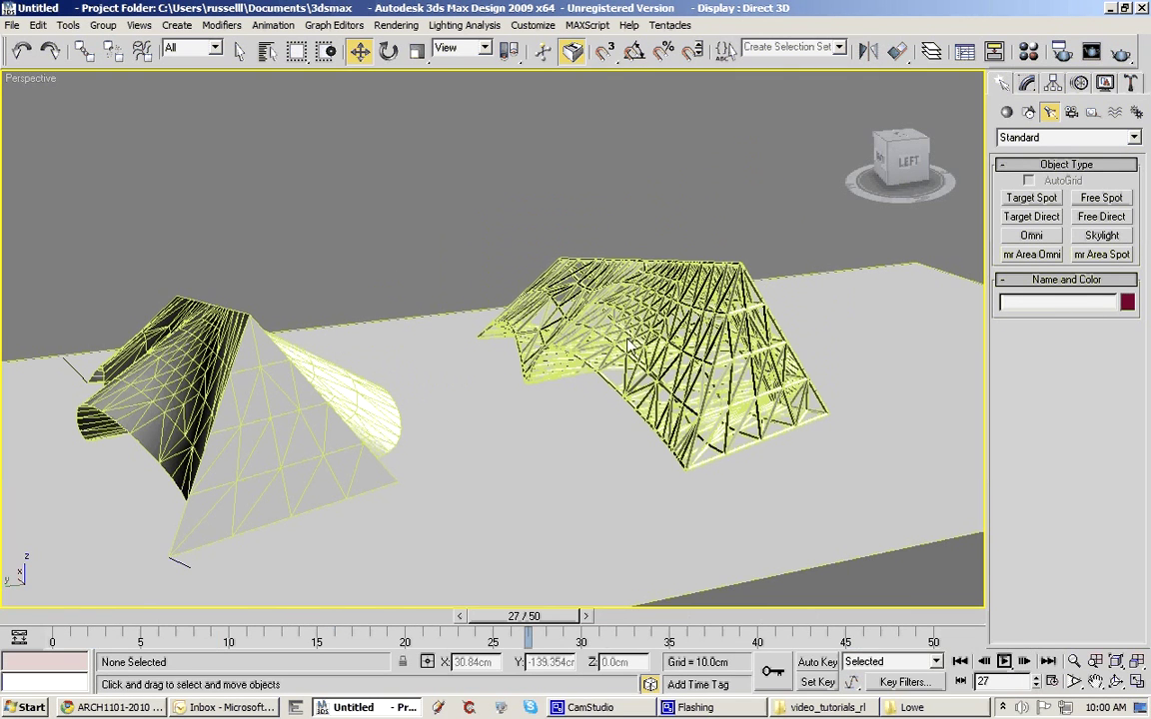
Move the lattice structure's keys at frames 20, 15, 10 and 5 to frames 50, 40, 30 and 15, and preview the animation.
{"action": "left_click", "coordinate": [629, 345]}
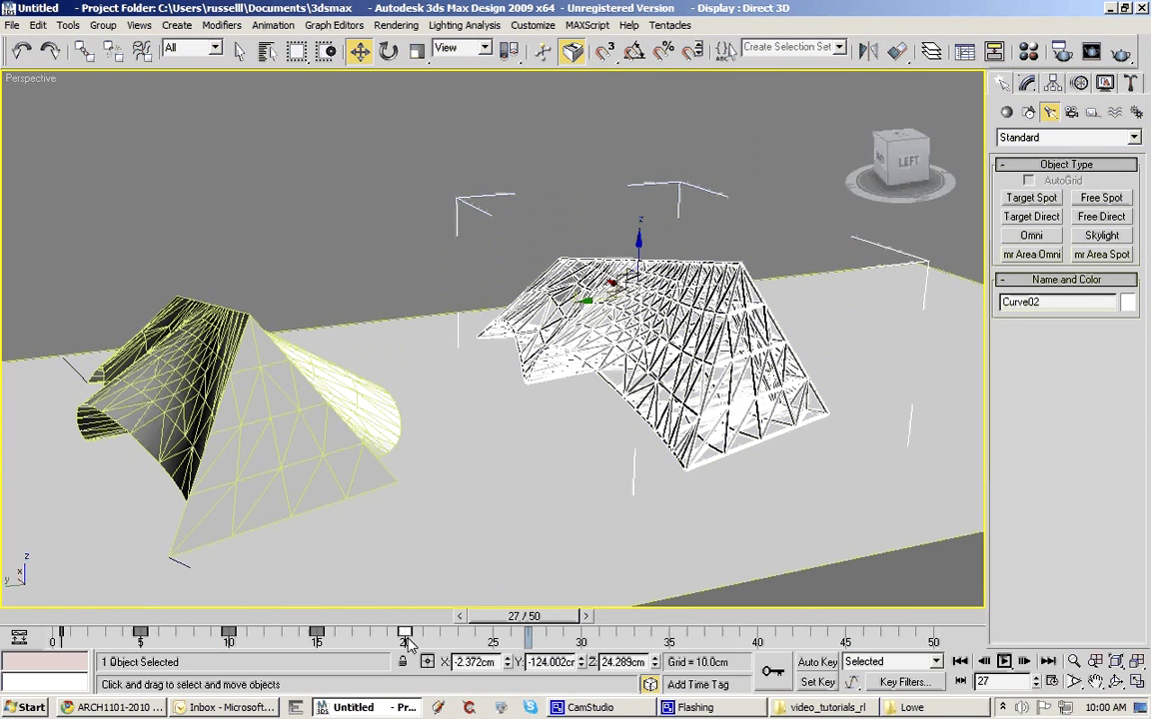
{"action": "left_click_drag", "start_coordinate": [405, 634], "coordinate": [931, 640]}
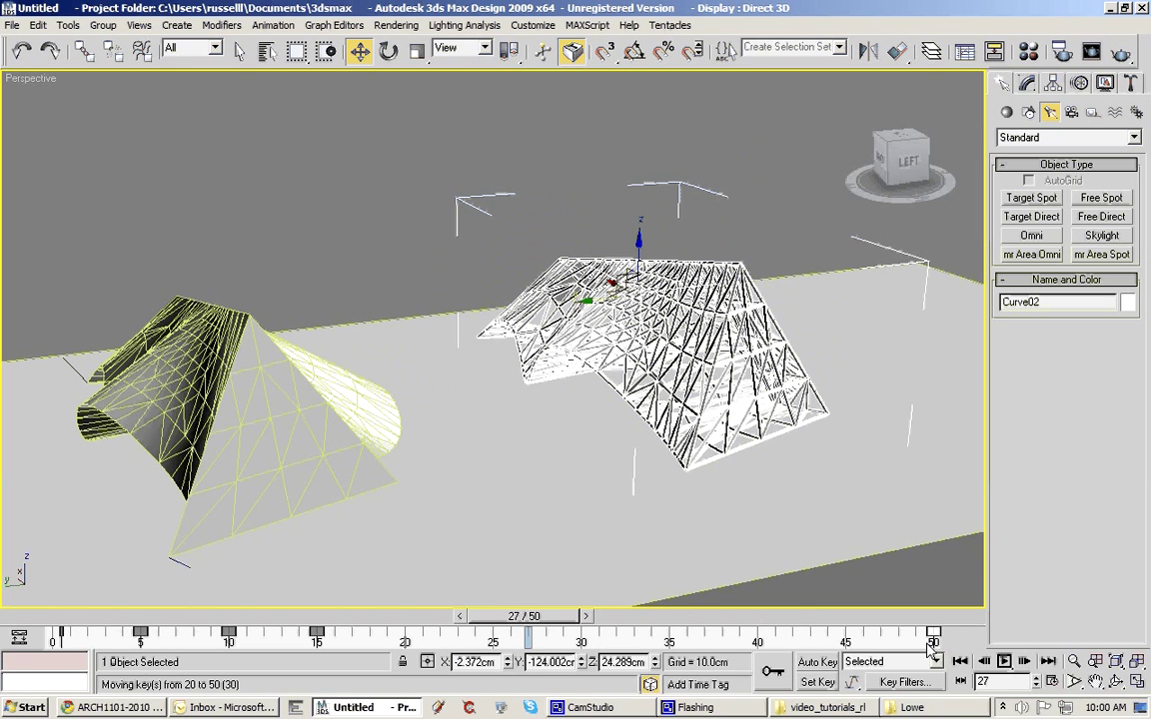
{"action": "left_click_drag", "start_coordinate": [316, 636], "coordinate": [757, 637]}
{"action": "left_click_drag", "start_coordinate": [228, 637], "coordinate": [581, 638]}
{"action": "left_click_drag", "start_coordinate": [140, 637], "coordinate": [315, 639]}
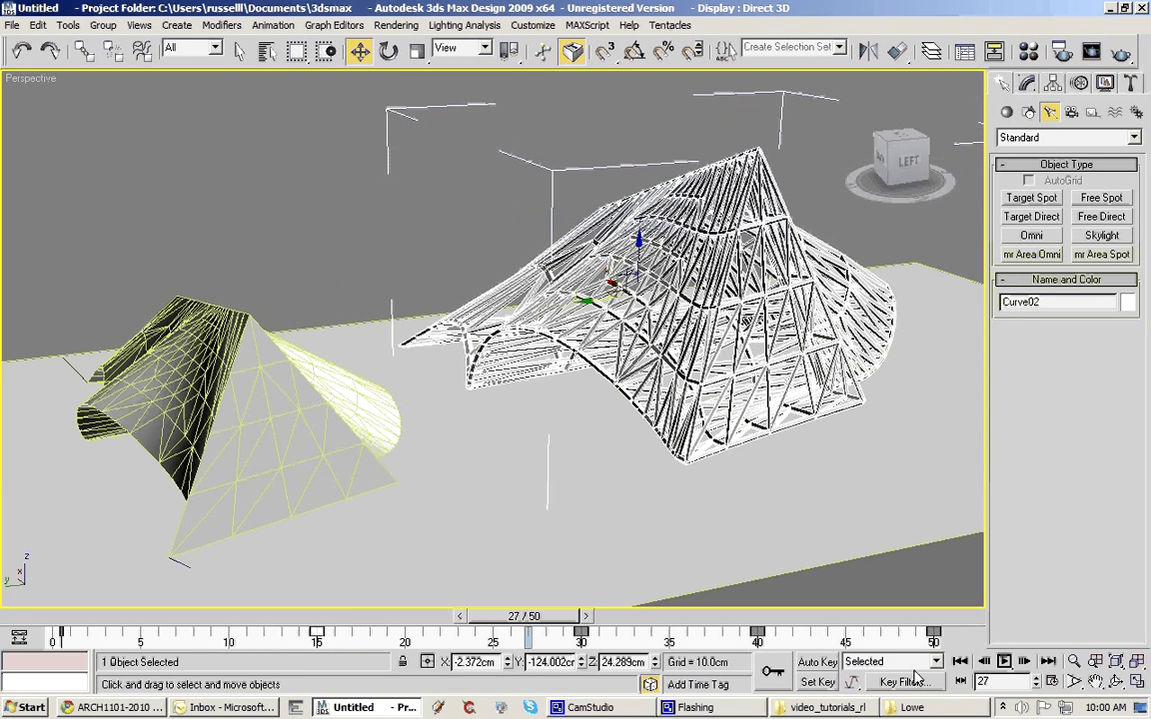
{"action": "left_click", "coordinate": [1024, 661]}
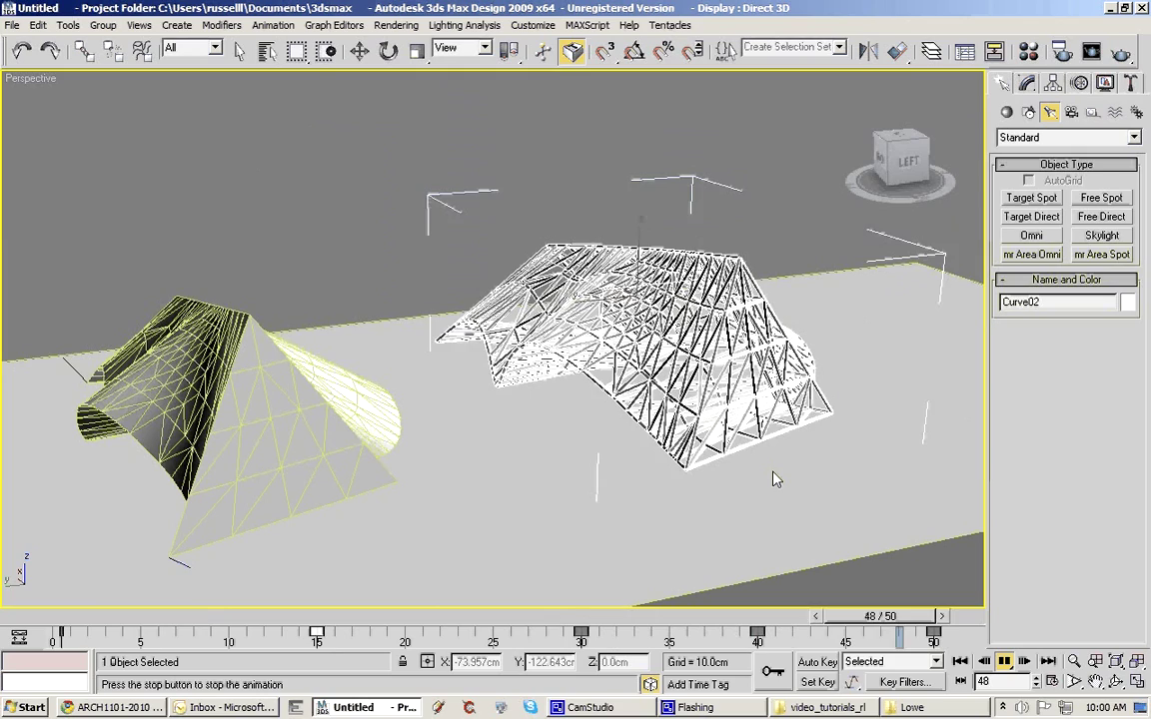
{"action": "left_click", "coordinate": [1006, 666]}
Move the lattice structure's key at frame 30 to frame 17 and preview the faster deformation.
{"action": "left_click", "coordinate": [582, 638]}
{"action": "left_click_drag", "start_coordinate": [583, 637], "coordinate": [352, 639]}
{"action": "key", "text": "/"}
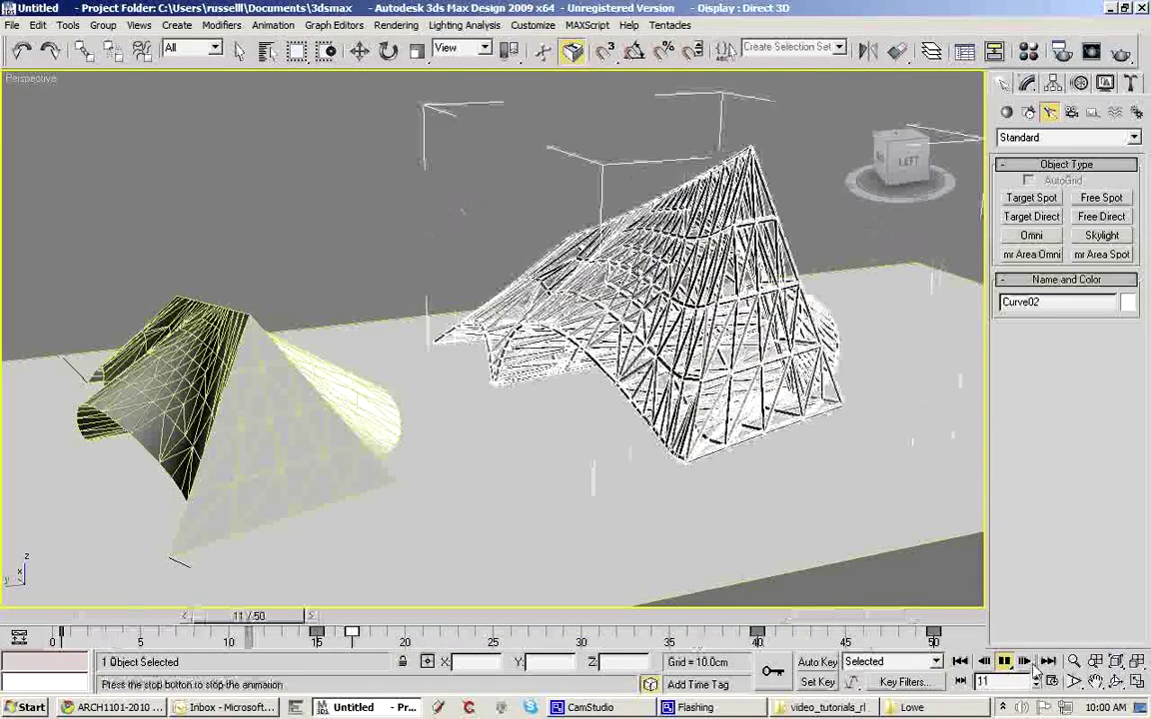
{"action": "left_click", "coordinate": [1003, 662]}
Move the lattice structure's key at frame 40 to frame 19, and review the animation, ending at frame 24.
{"action": "left_click_drag", "start_coordinate": [580, 633], "coordinate": [392, 647]}
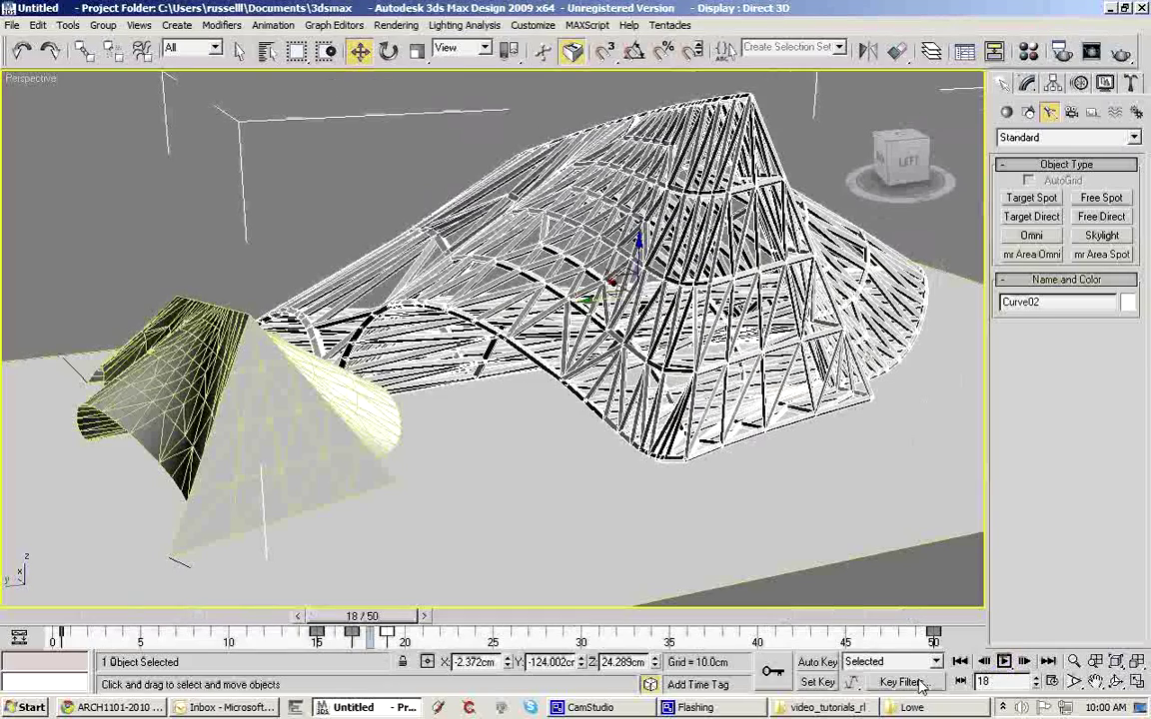
{"action": "left_click", "coordinate": [1005, 663]}
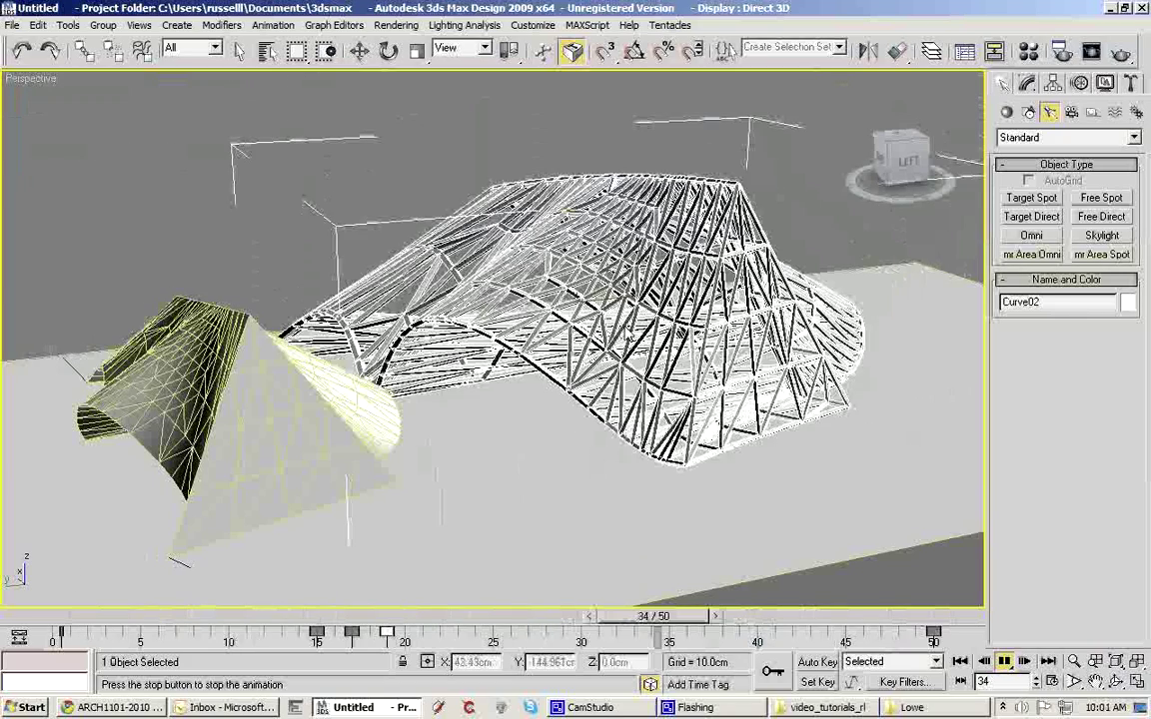
{"action": "left_click", "coordinate": [1006, 664]}
{"action": "left_click_drag", "start_coordinate": [599, 617], "coordinate": [505, 618]}
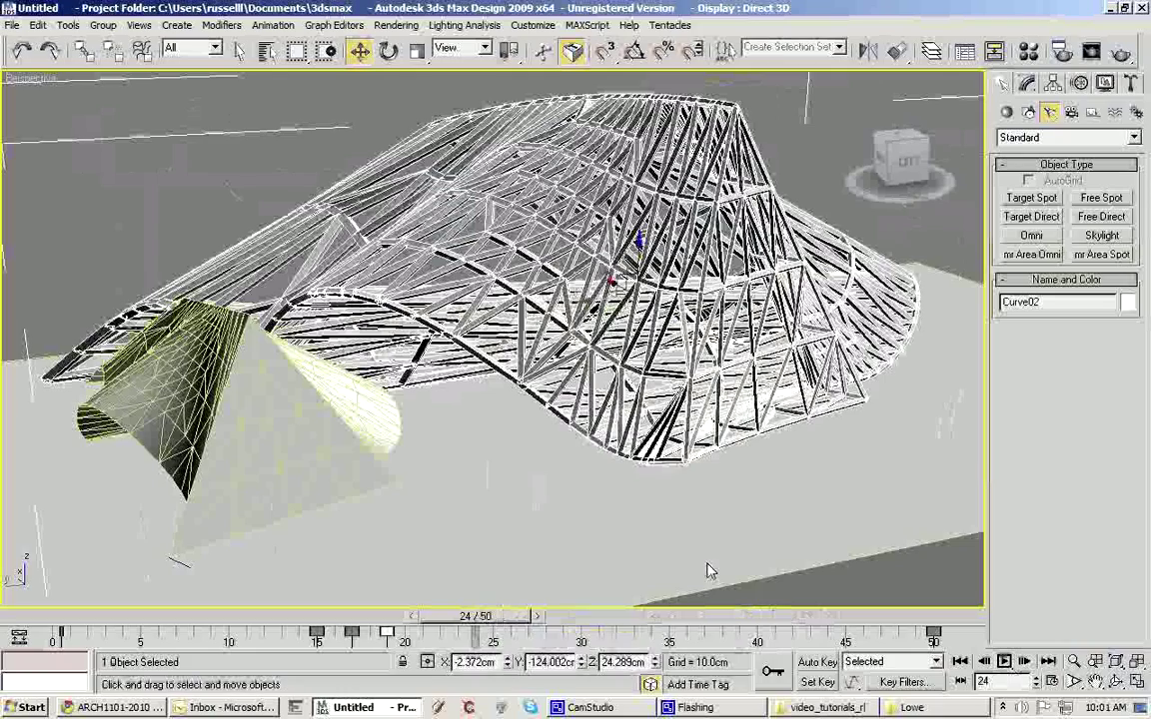
{"action": "left_click", "coordinate": [630, 707]}
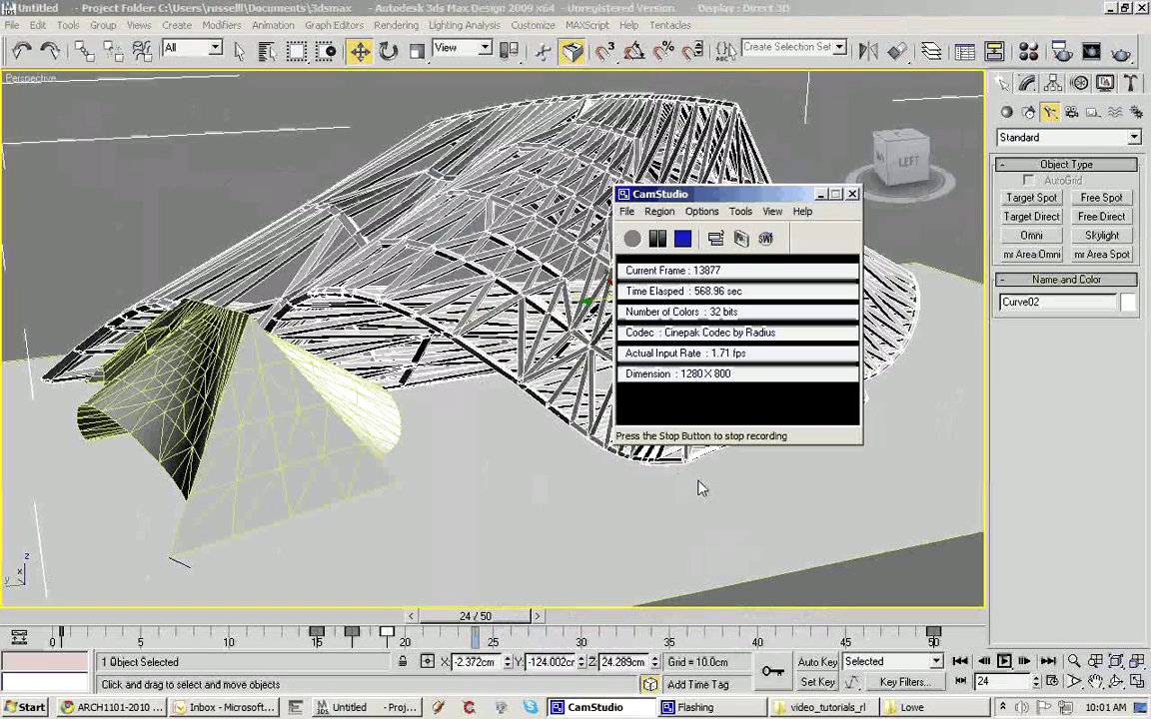